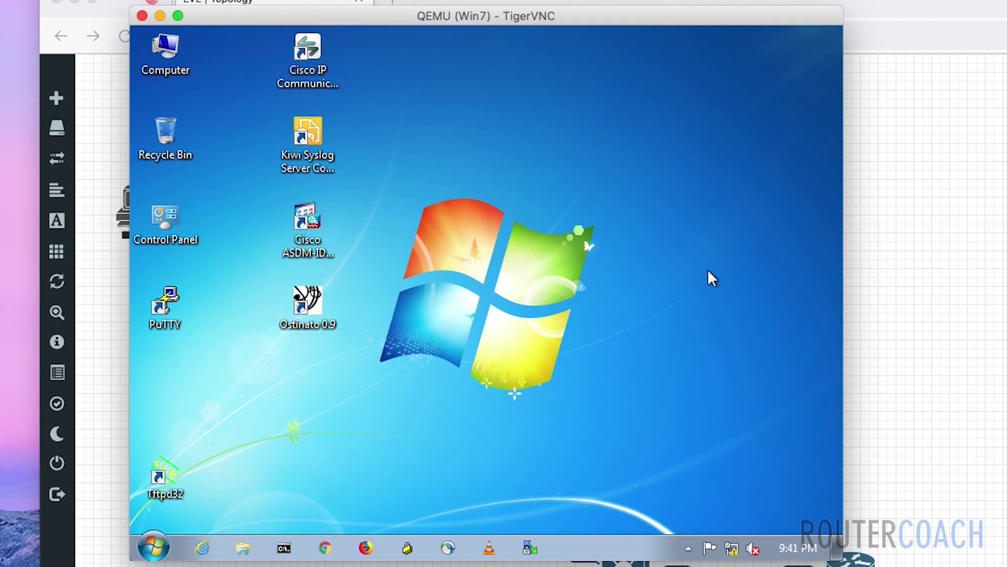
- Open Local Area Connection Properties via Network and Sharing Center and select Internet Protocol Version 4
mouse_move(732, 549)
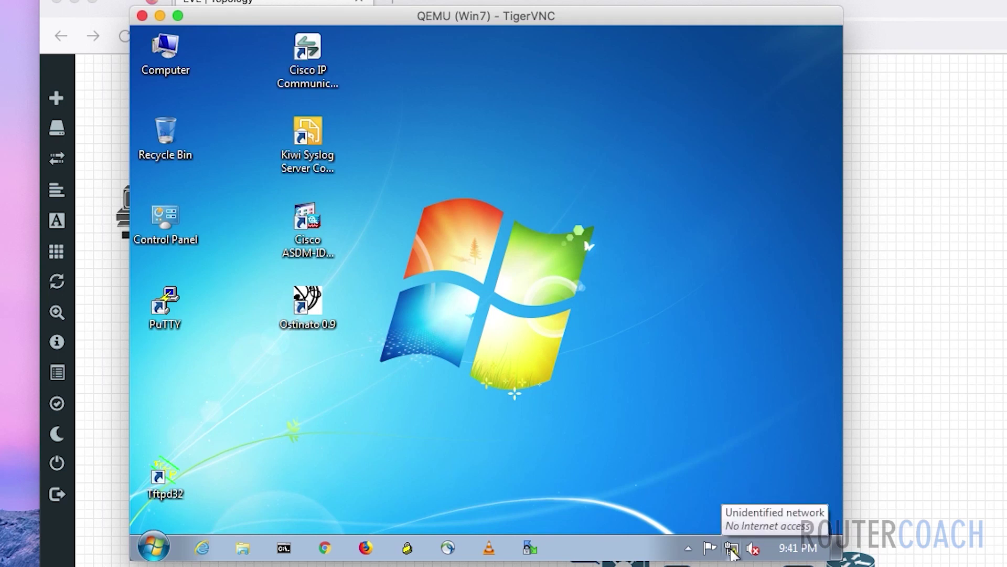
left_click(733, 550)
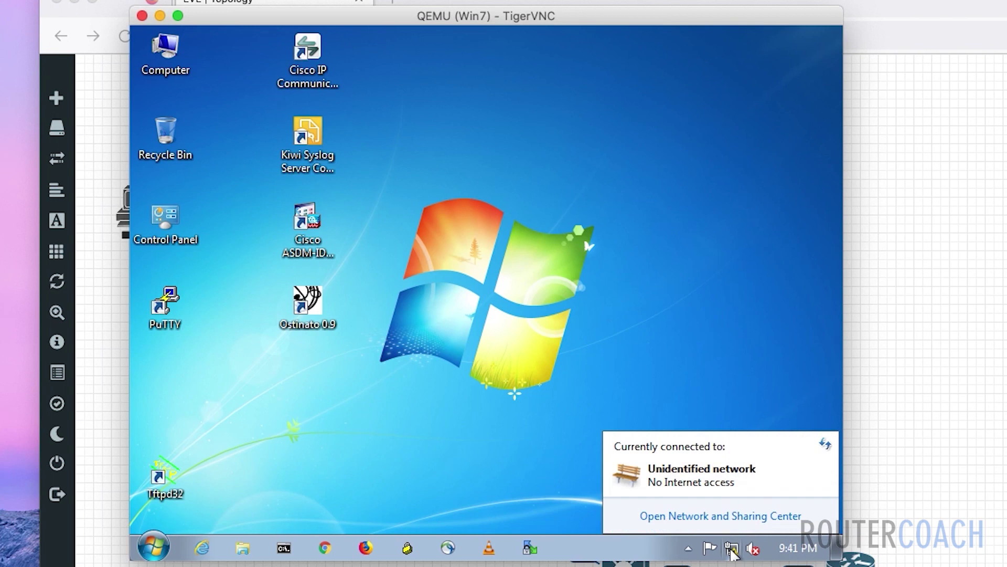
left_click(721, 520)
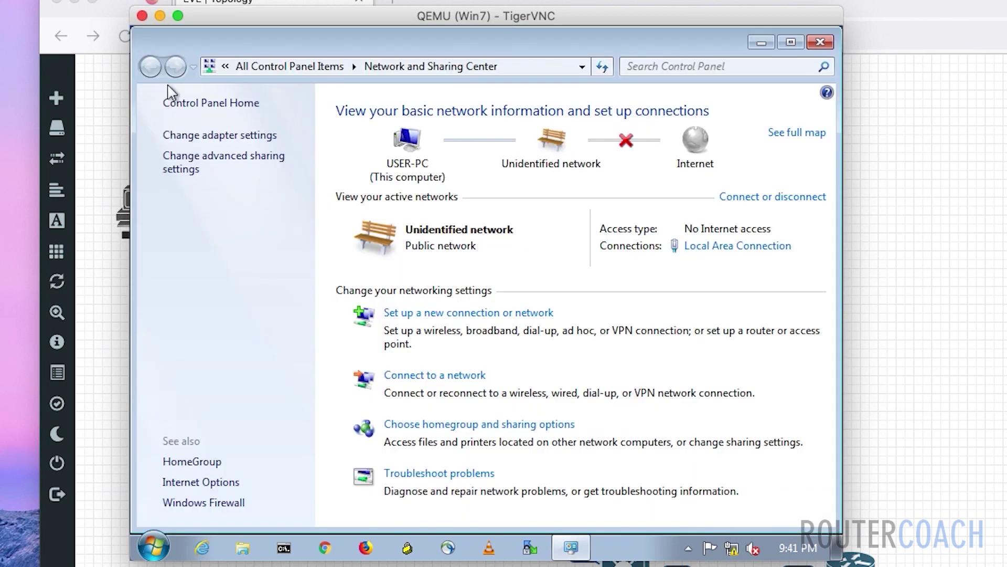
left_click(194, 138)
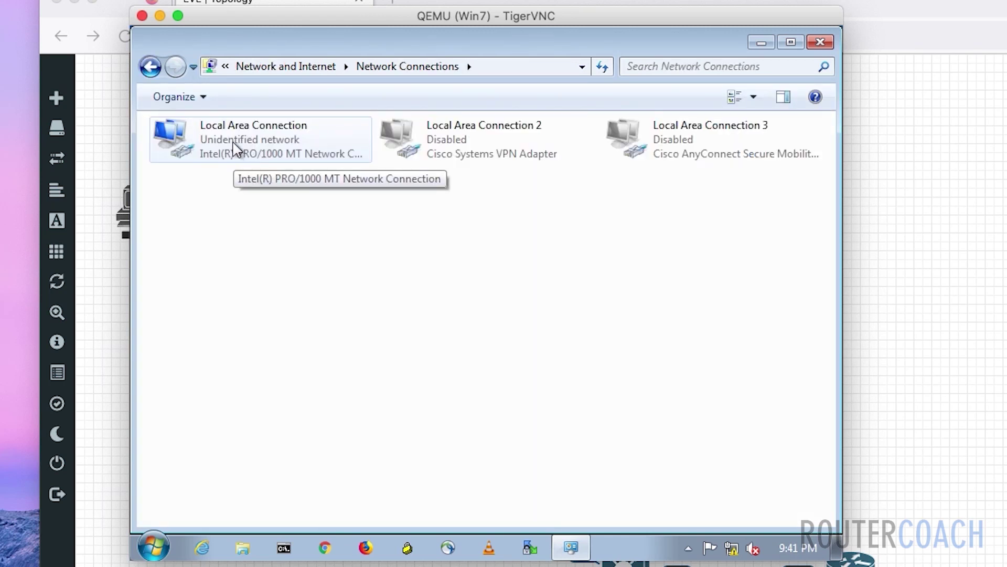
right_click(234, 149)
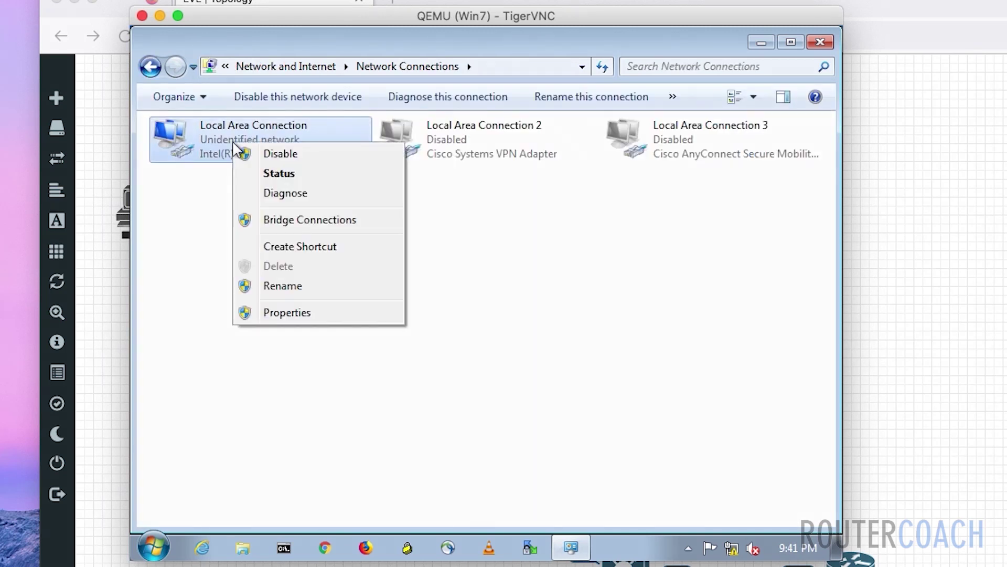
left_click(309, 317)
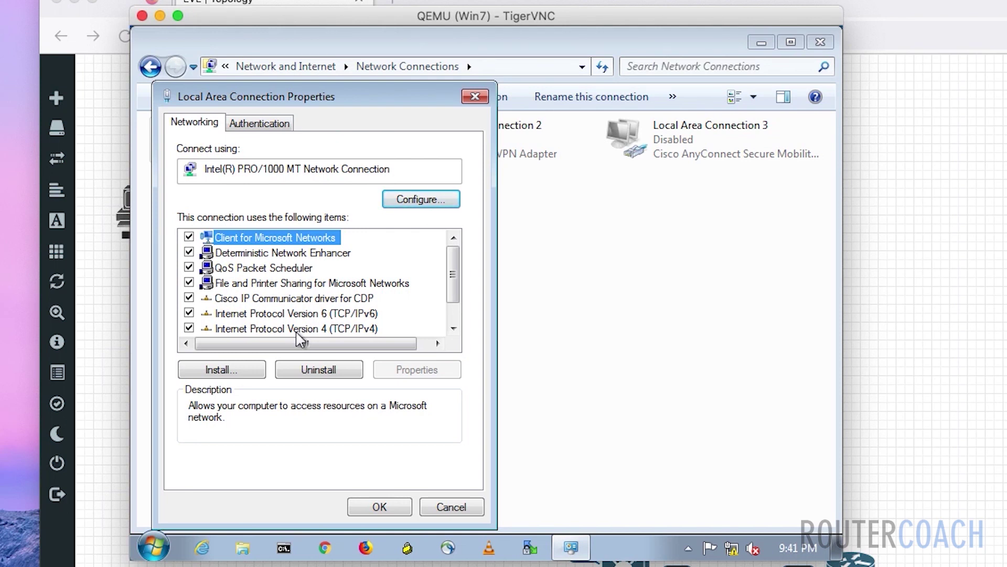
left_click(296, 330)
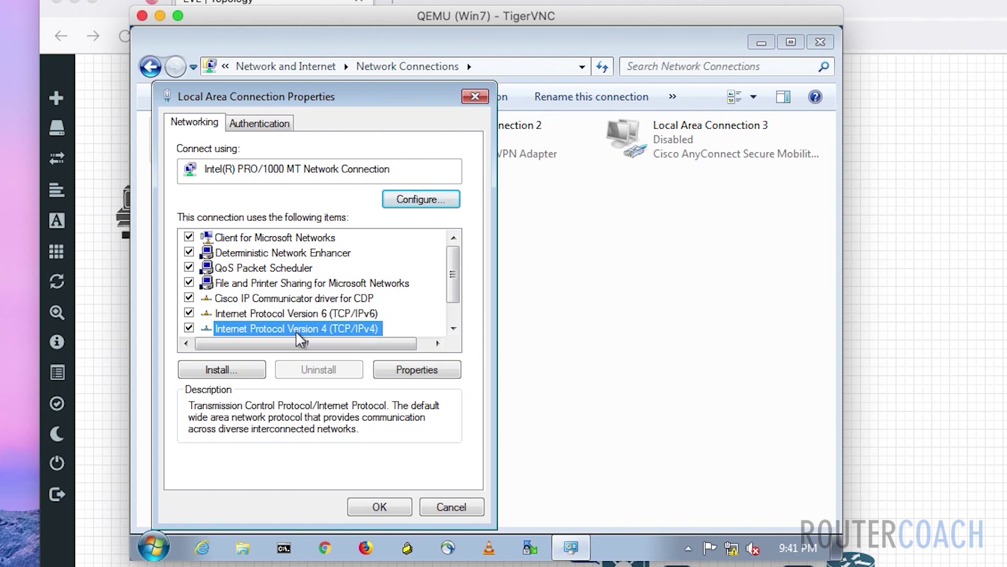
- Set IPv4 to static 192.168.10.2, mask 255.255.255.192, gateway 192.168.10.1, and confirm
double_click(296, 331)
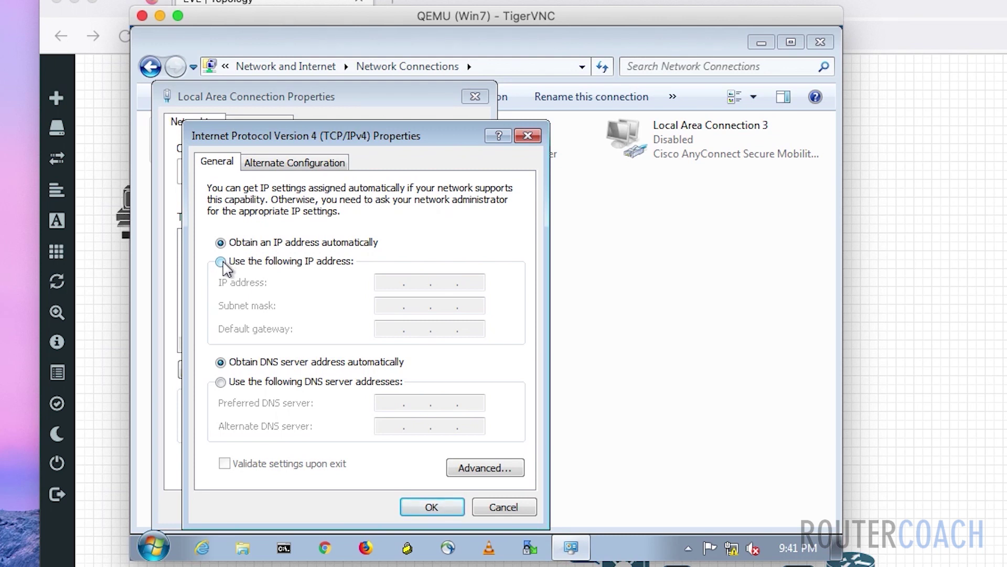
left_click(221, 262)
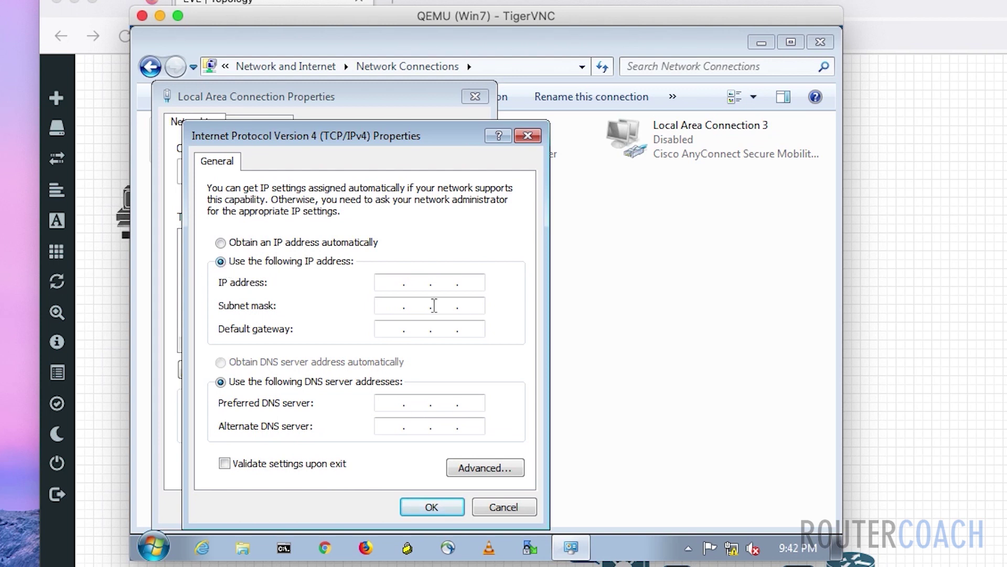
left_click(389, 283)
type("192 . 168 . 10 . 2")
key("Tab")
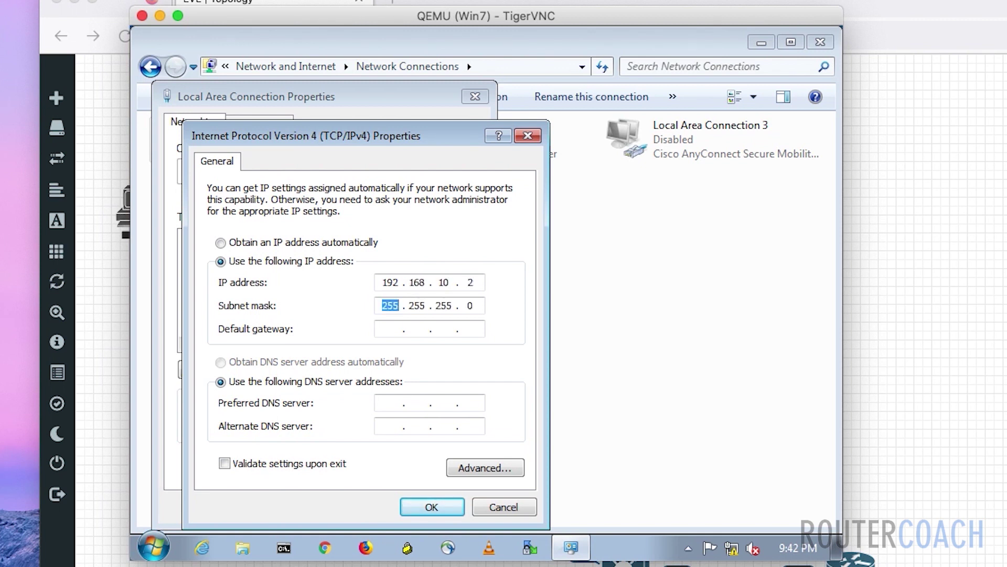
key("Right")
key("Right")
key("Right")
key("Right")
key("Right")
key("Right")
key("Right")
key("Right")
key("Right")
key("Right")
key("Right")
key("BackSpace")
type("192")
left_click(386, 328)
type("192 . 168 . ")
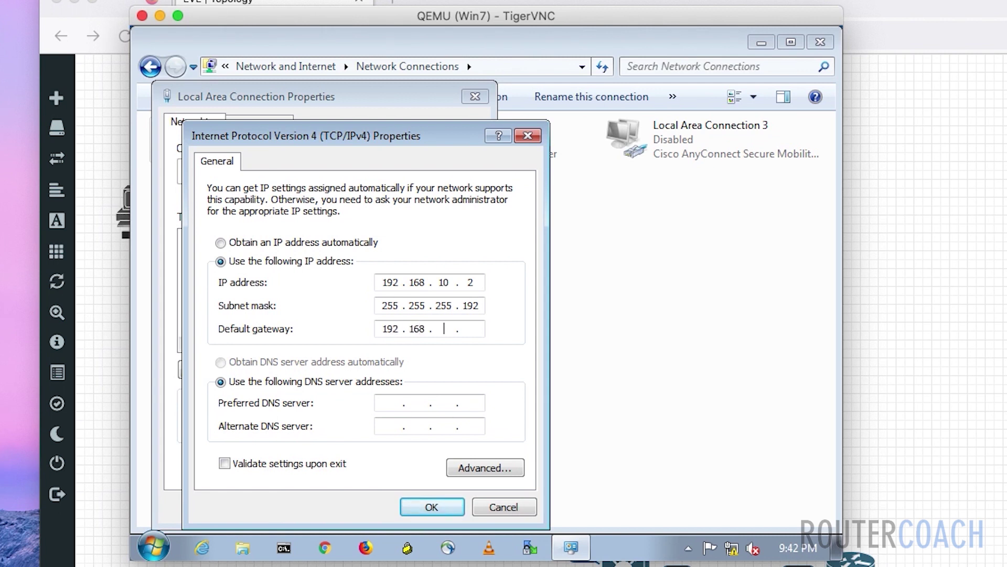
type("10 . 1")
left_click(419, 507)
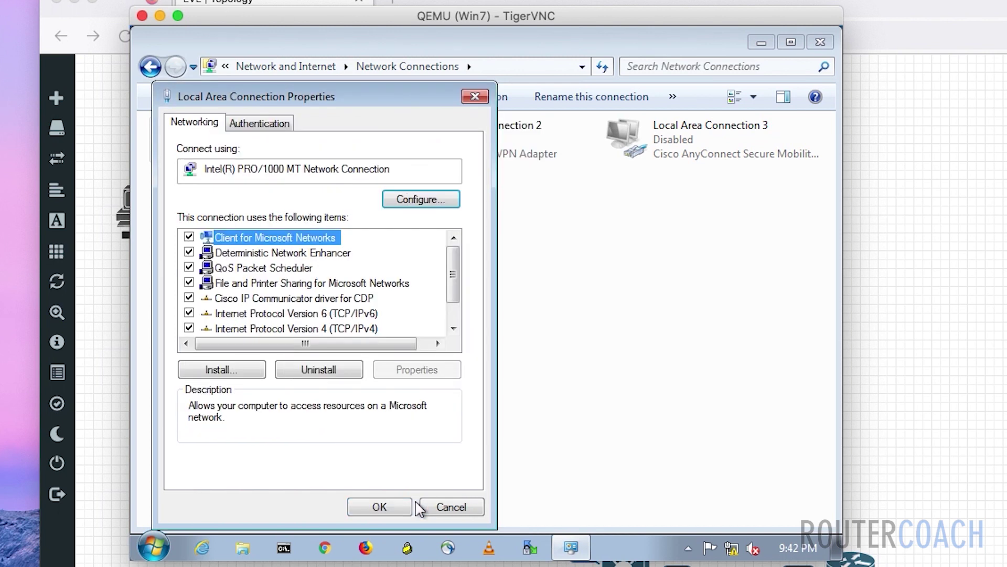
- Apply the adapter properties and run ipconfig in Command Prompt to confirm 192.168.10.2
left_click(388, 507)
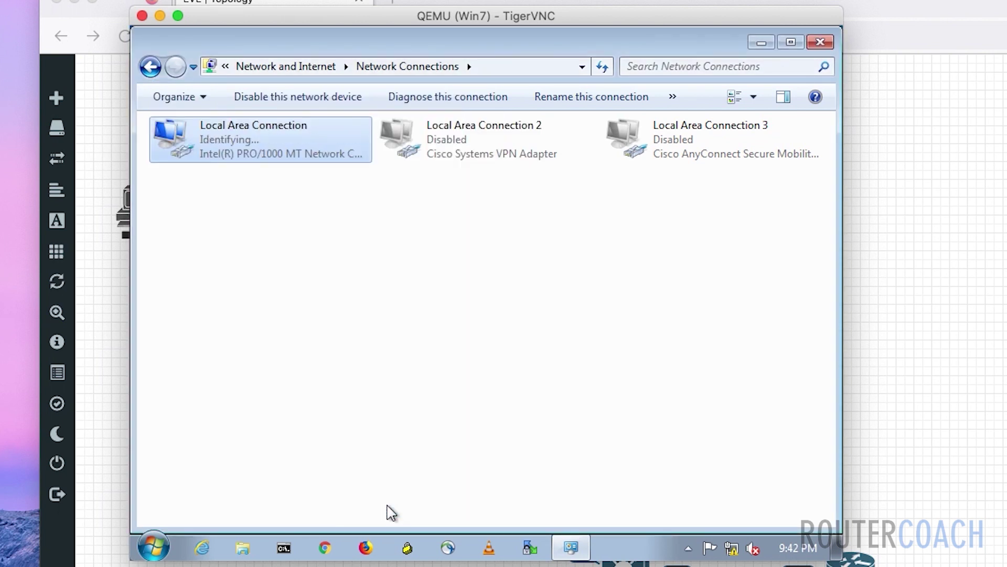
left_click(284, 548)
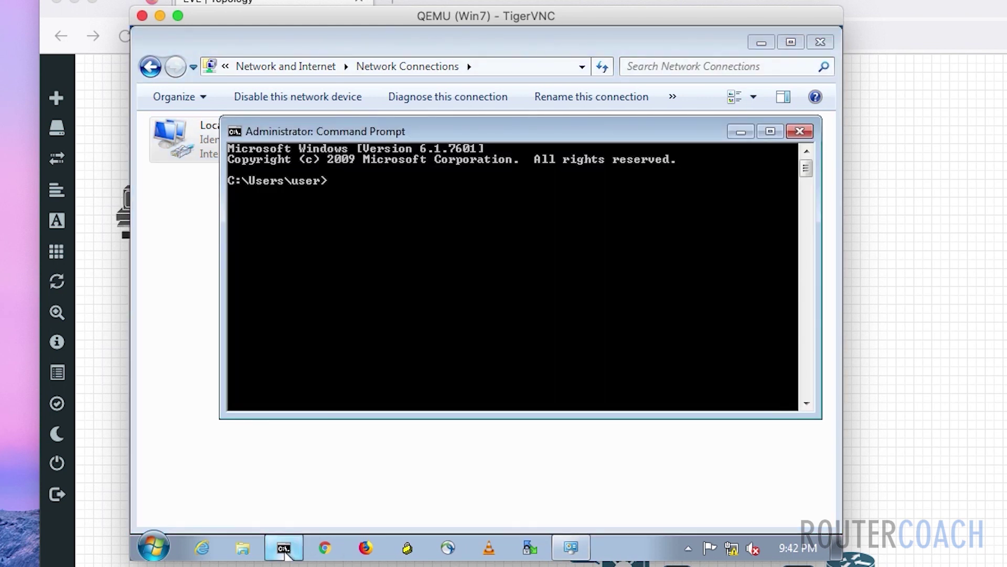
type("ipconfig")
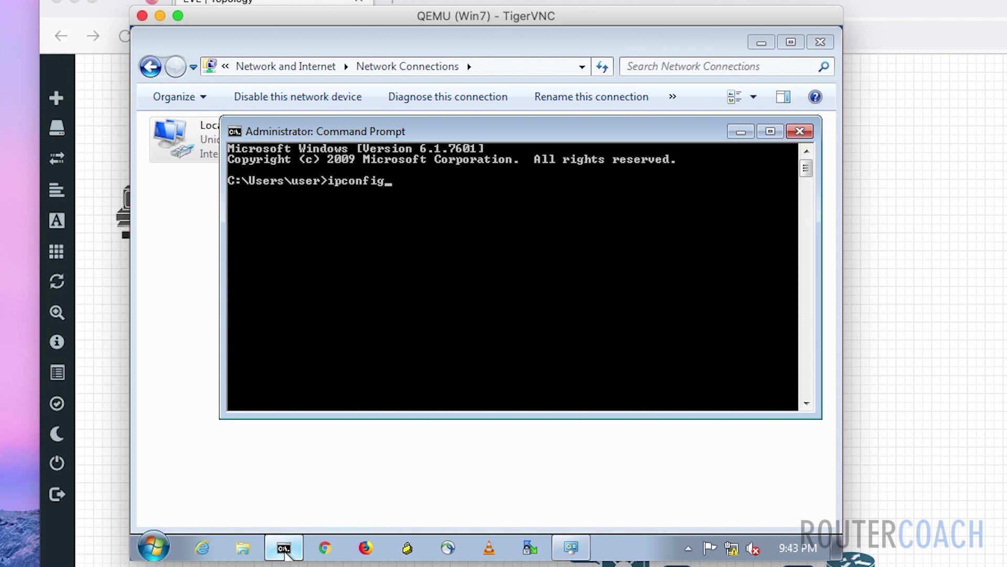
key("Return")
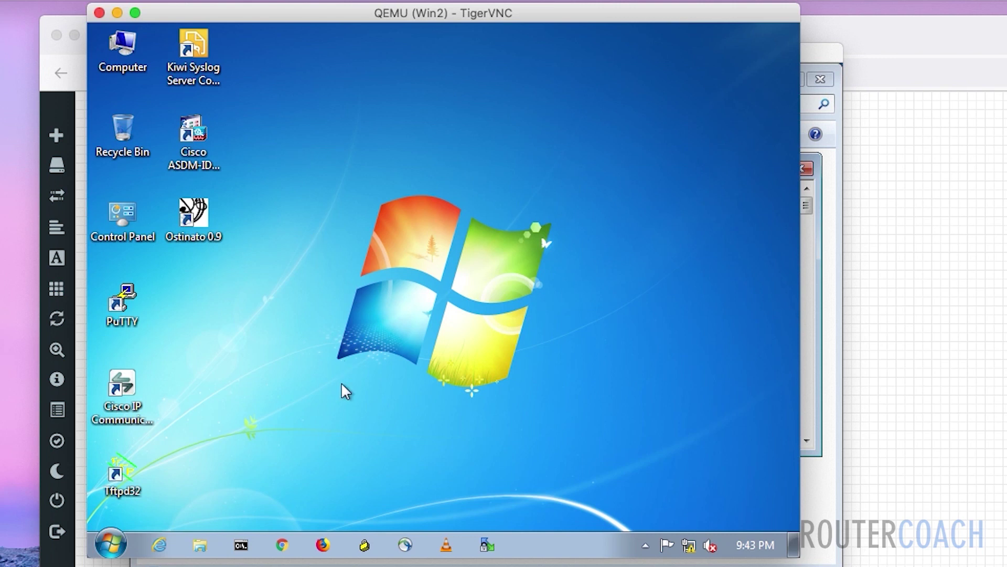
- On Win2, run ipconfig and netsh interface ipv4 show config, revealing DHCP address 169.254.125.26
left_click(240, 546)
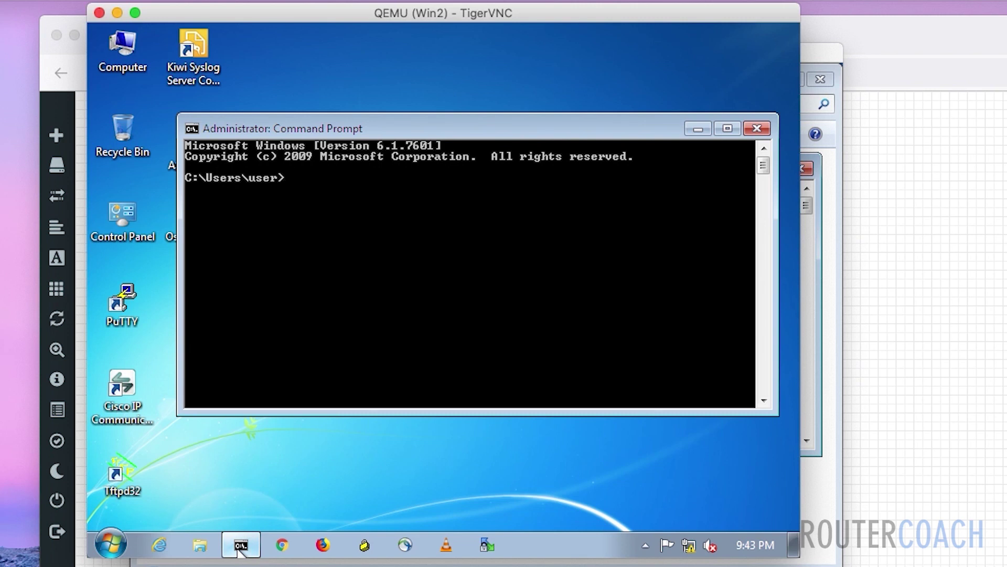
type("ipconfig")
key("Return")
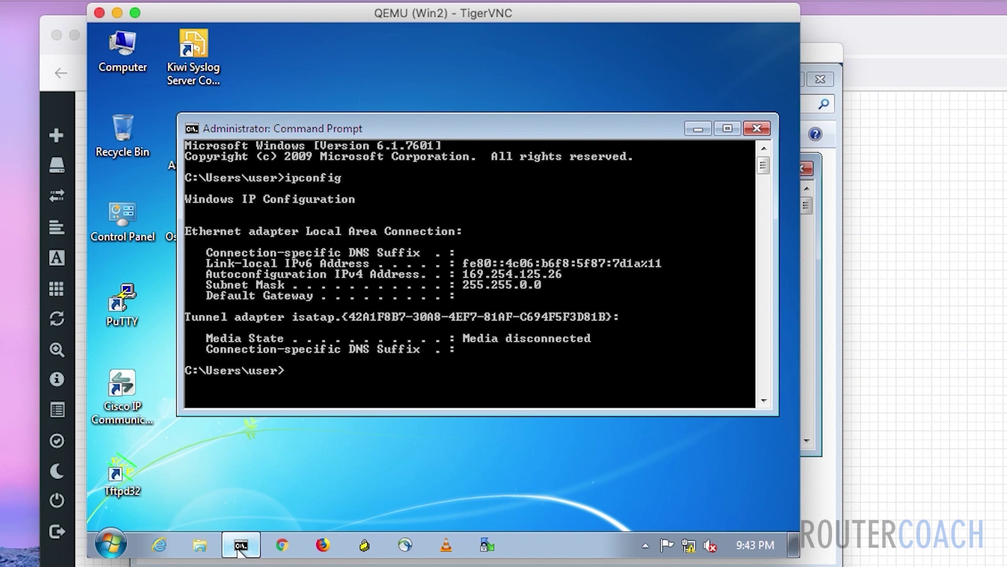
type("netsh interface ipv")
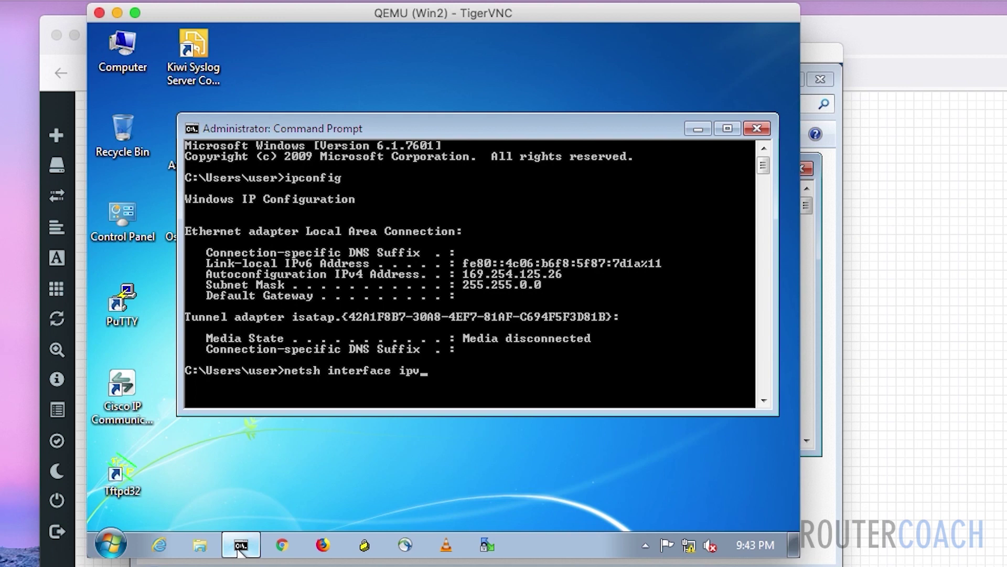
type("4 show config")
key("Return")
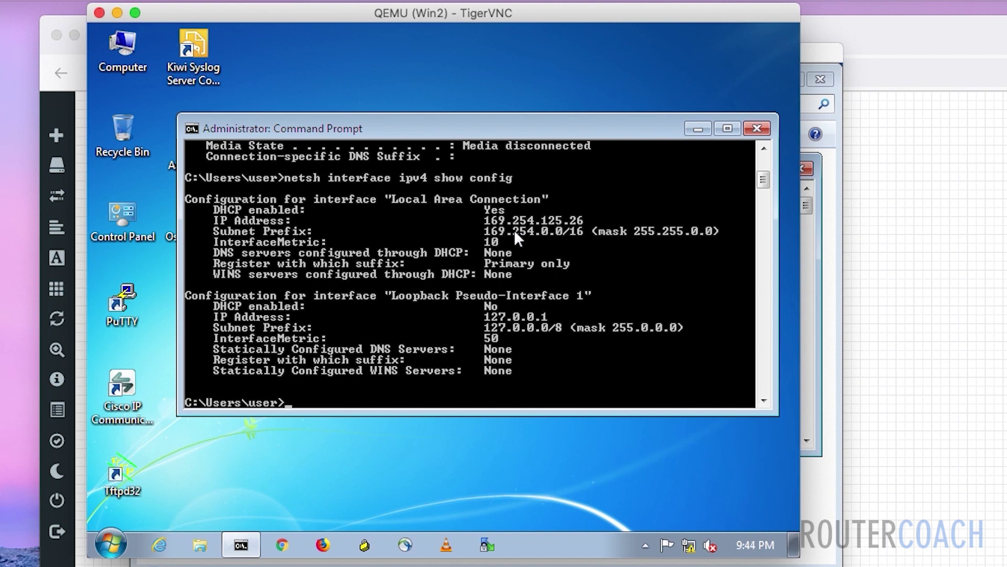
- Run netsh to set Local Area Connection static 192.168.10.3 255.255.255.192, gateway 192.168.10.1
type("netsh interface")
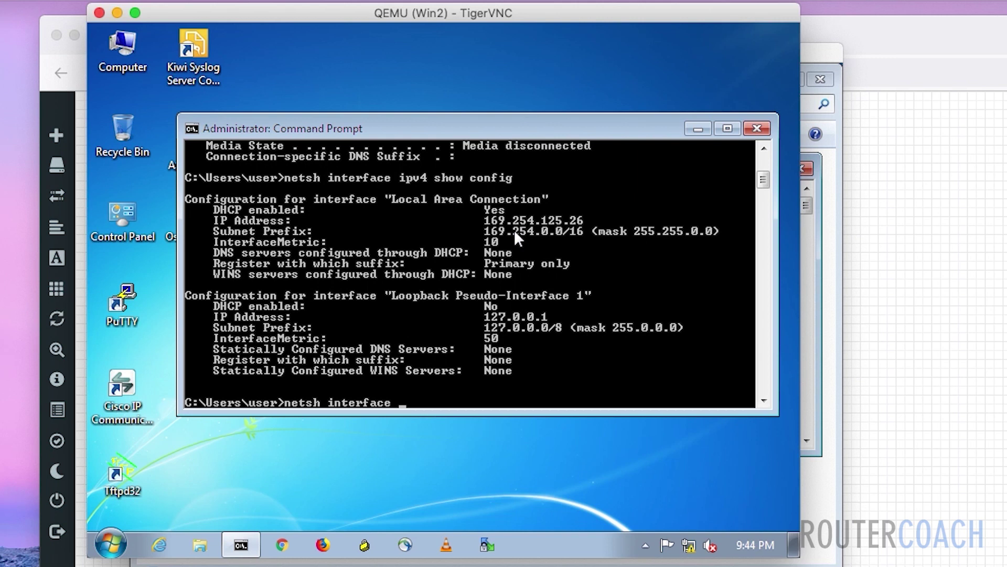
type(" ipv4 set add")
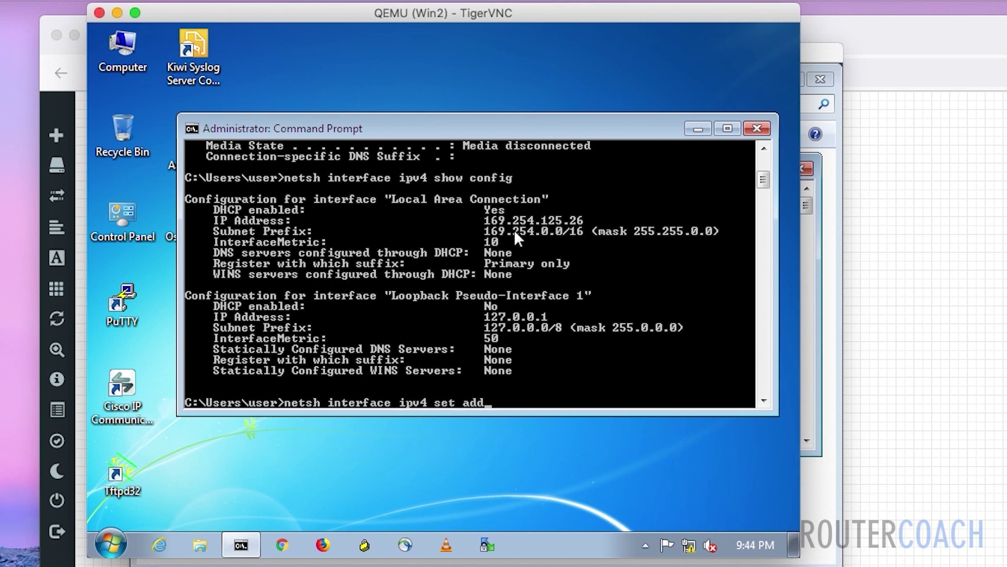
type("ress name=\"Loca")
type("l Area ")
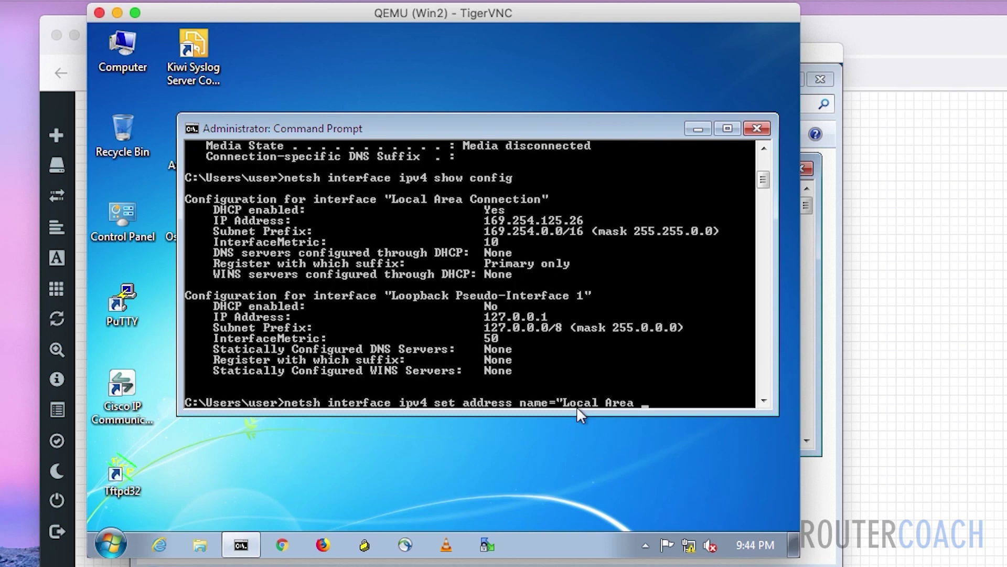
type("Connection\"")
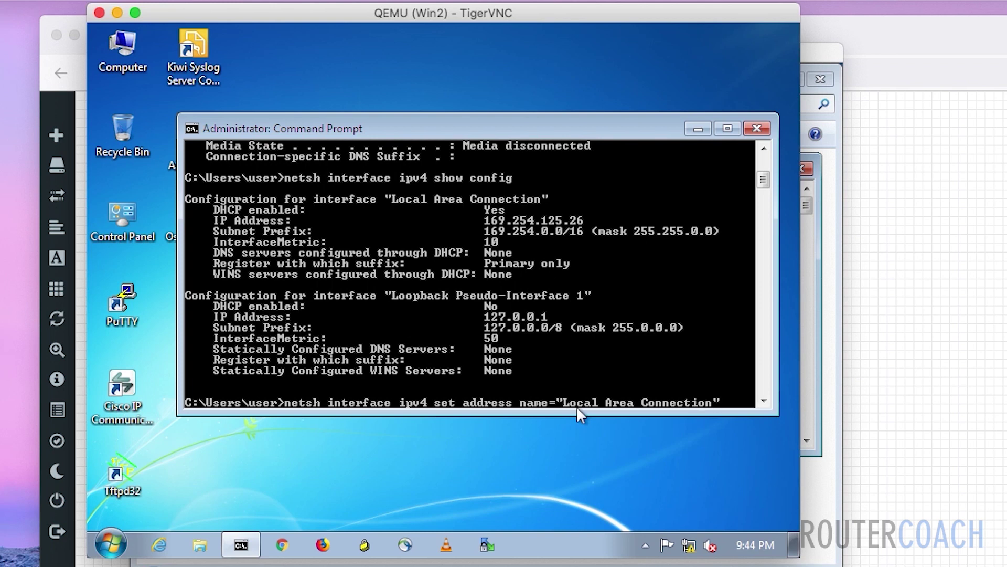
type(" stat")
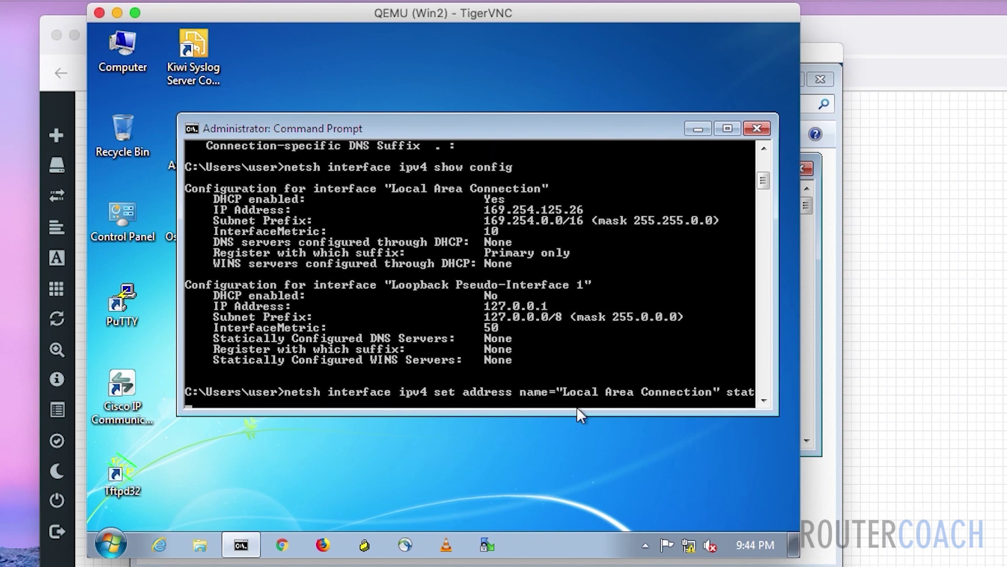
type("ic 192.168.10.3")
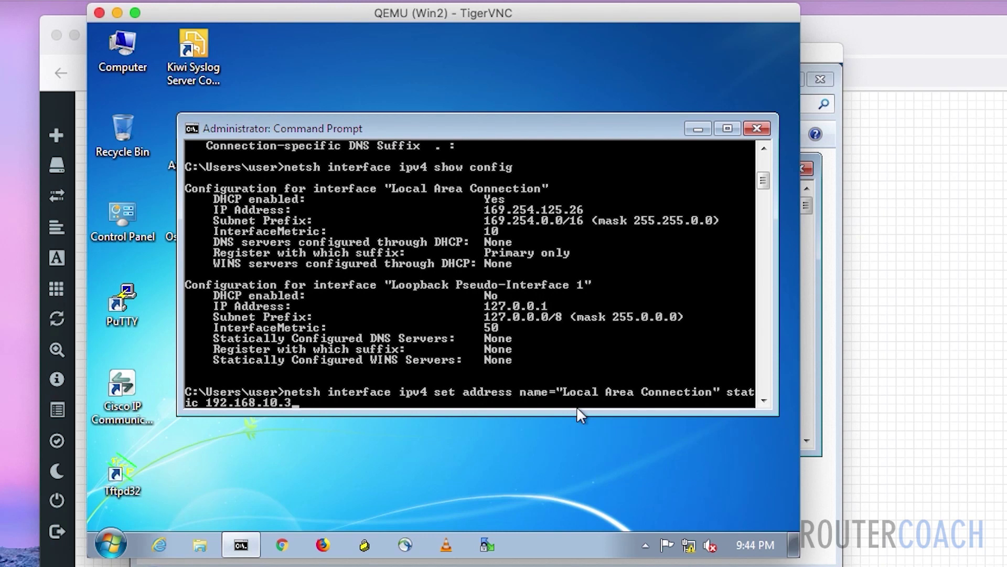
type(" 255.255.255")
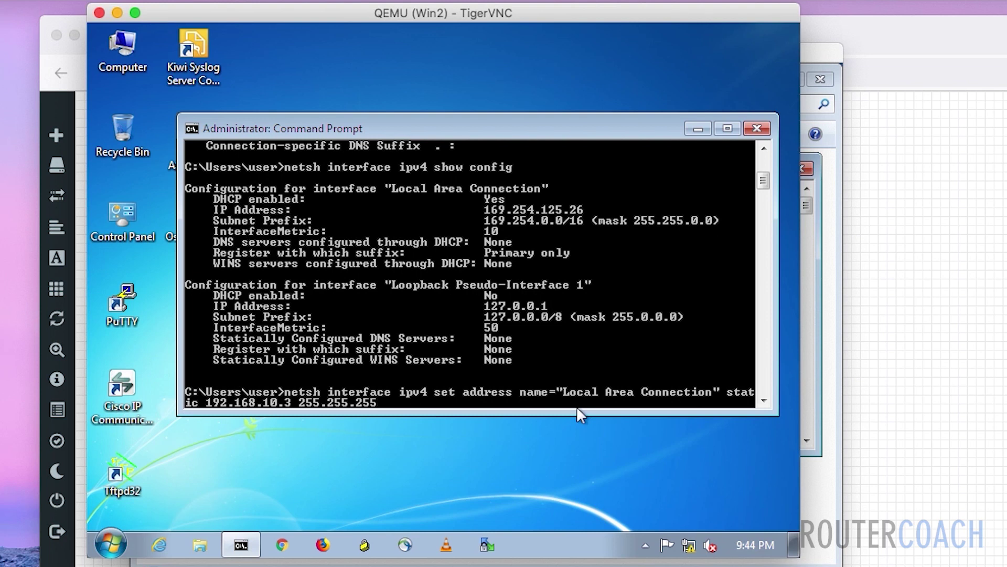
type(".")
type("192 192")
type(".168.10.")
type("1")
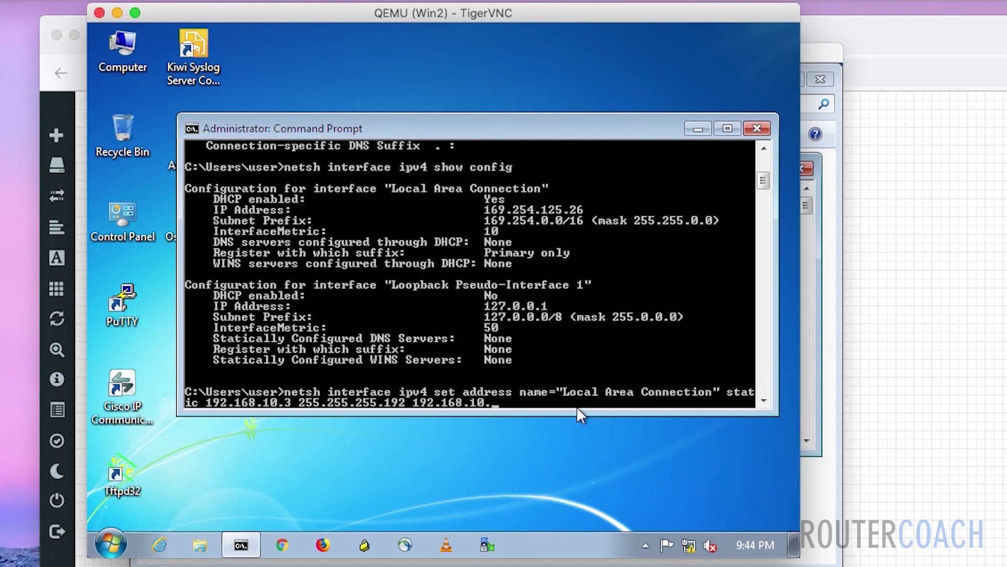
key("Return")
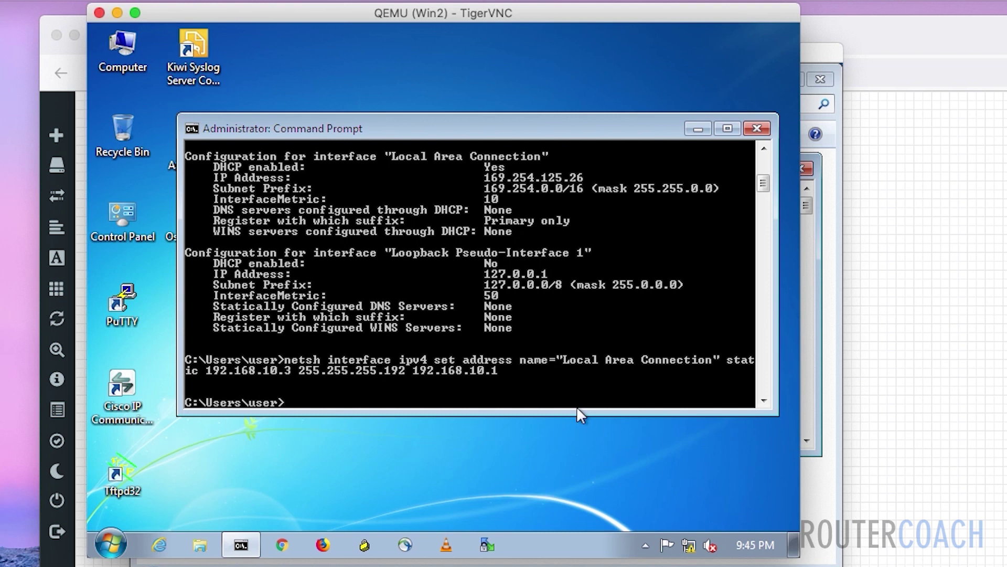
key("Up")
key("Up")
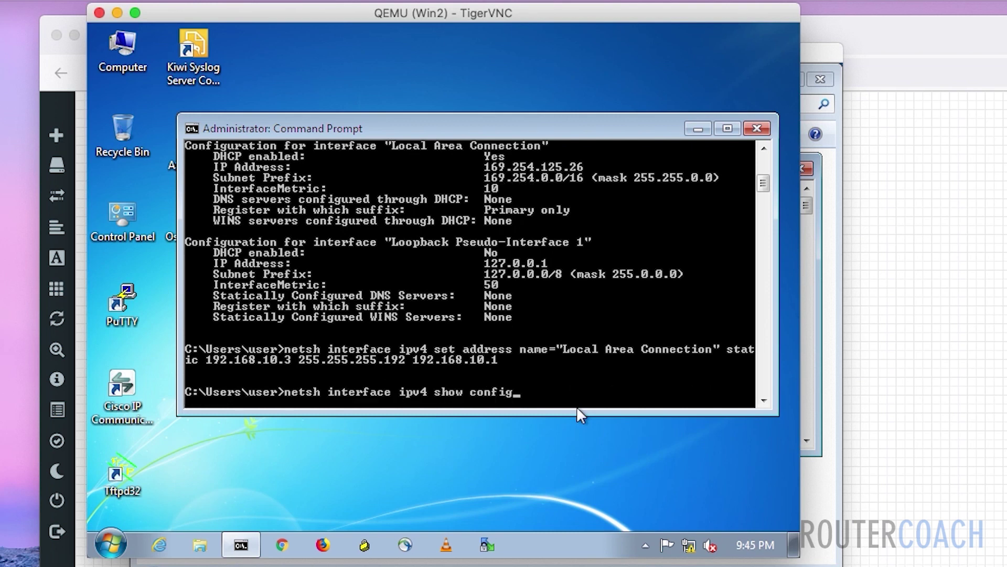
- Show the IPv4 config to verify 192.168.10.3/26, then ping 192.168.10.2 with 4/4 replies
key("Return")
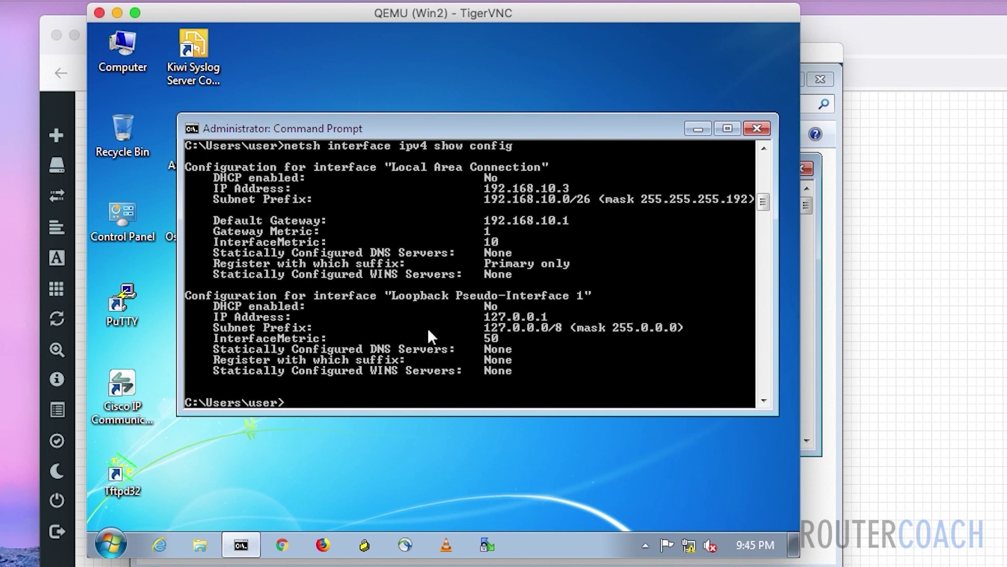
key("Return")
key("Return")
key("Return")
key("Return")
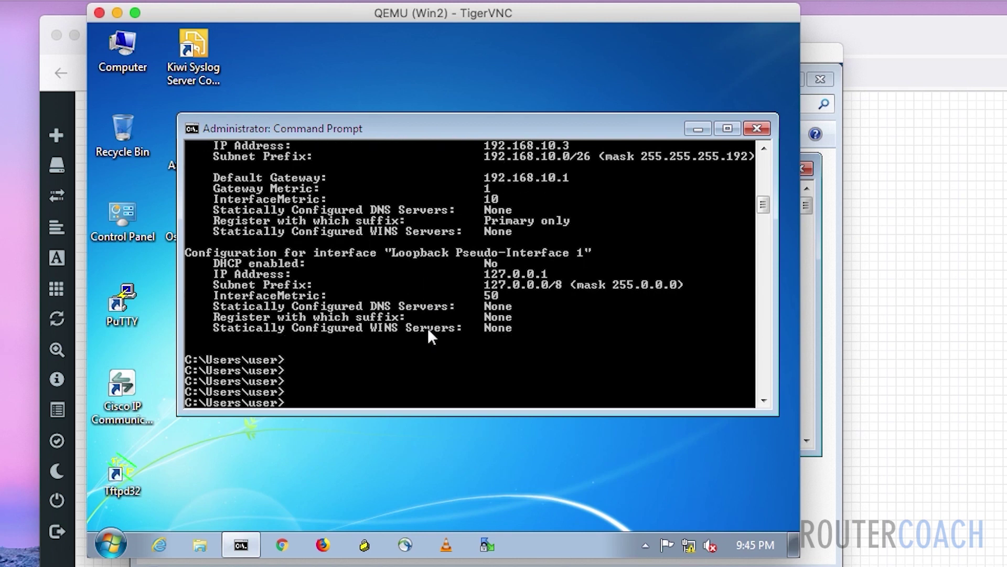
type("ping 192.168.10")
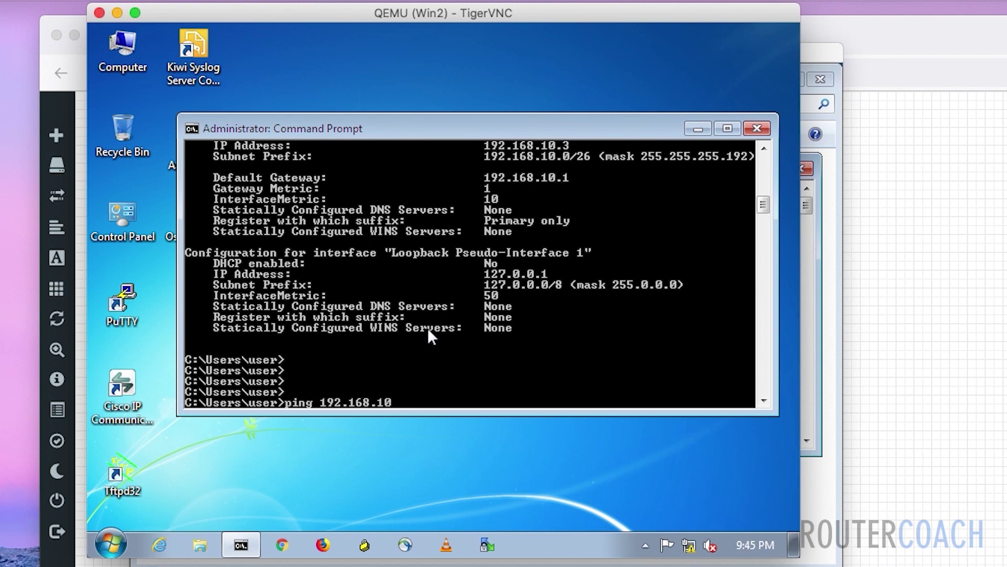
type(".2")
key("Return")
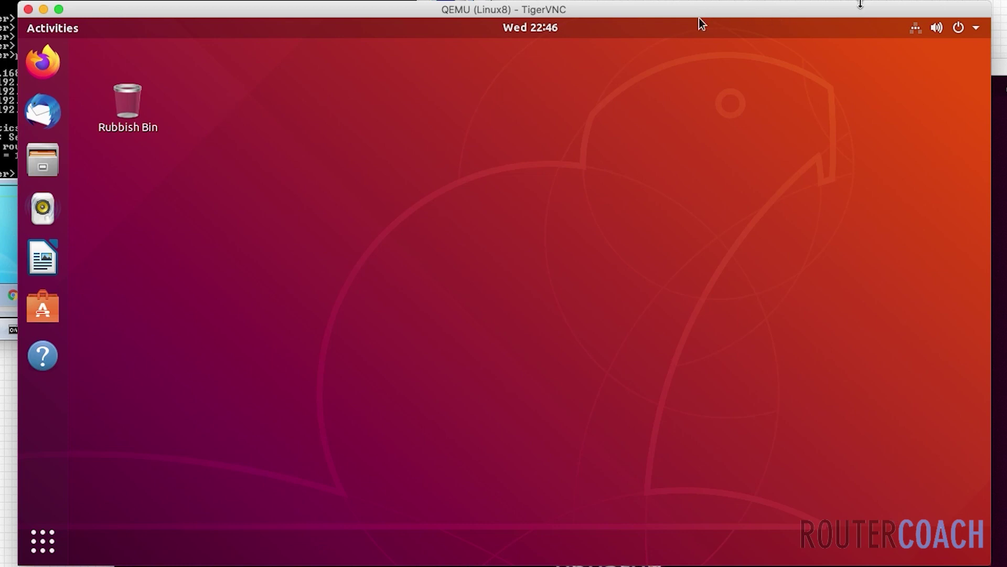
- Open Ubuntu's Wired Settings from the top-bar status menu's wired connection entry
left_click(918, 30)
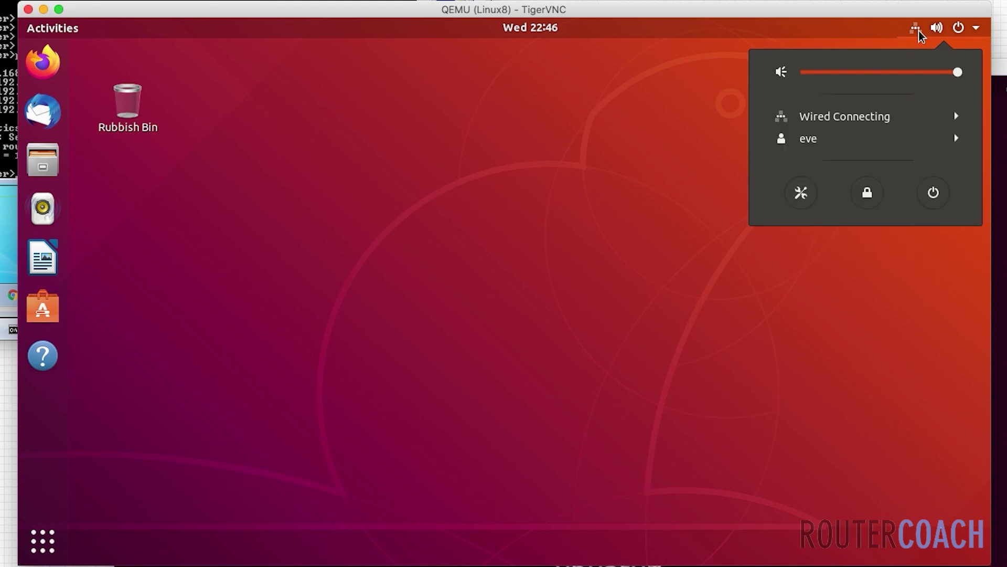
left_click(957, 117)
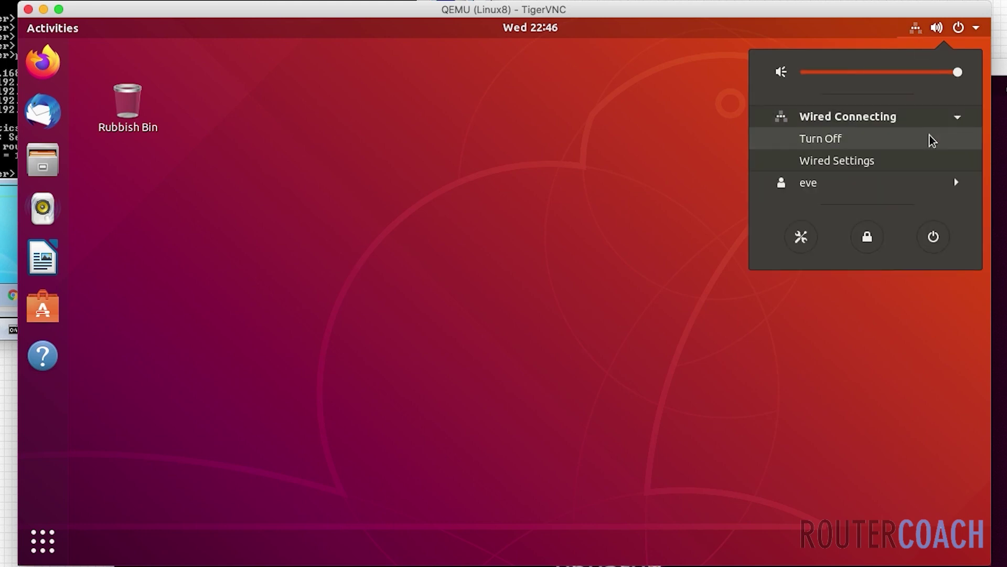
left_click(886, 165)
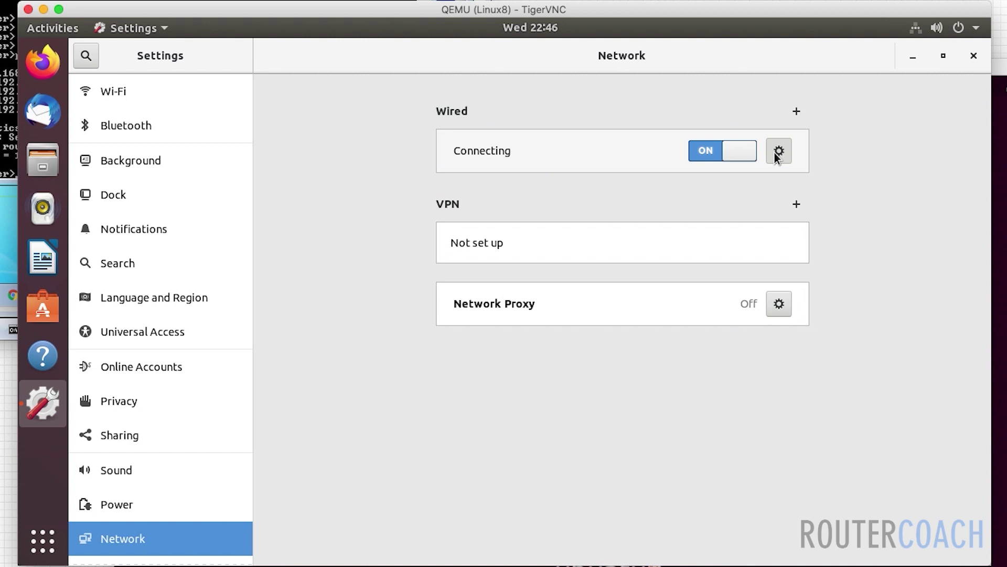
- Set wired IPv4 to manual 192.168.10.4, netmask 255.255.255.192, gateway 192.168.10.1, and apply
left_click(776, 153)
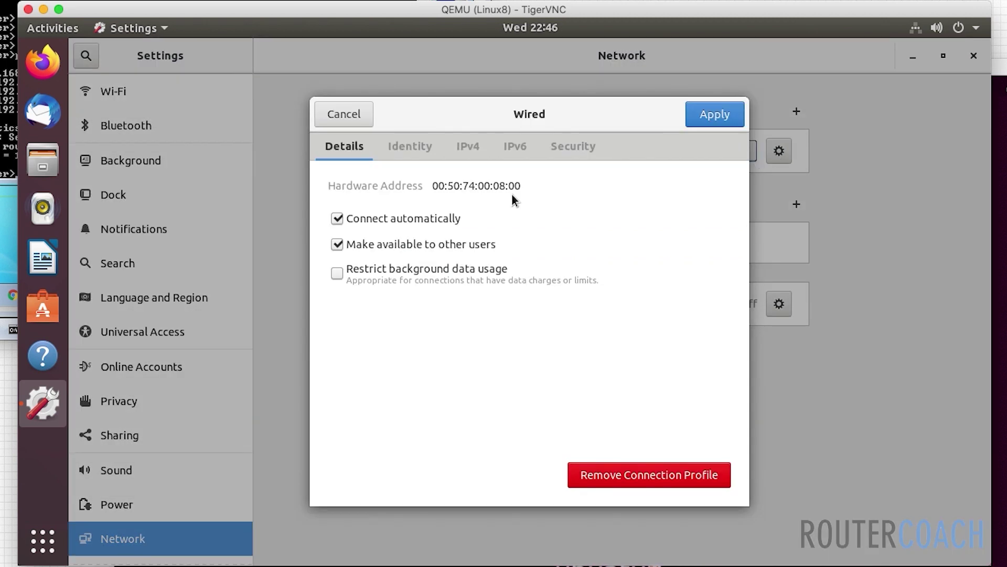
left_click(468, 150)
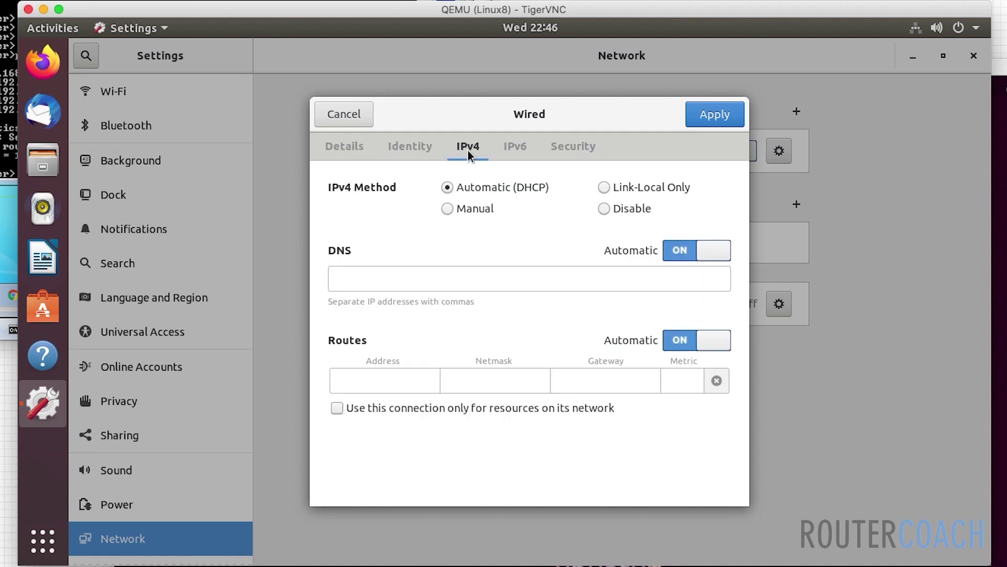
left_click(447, 209)
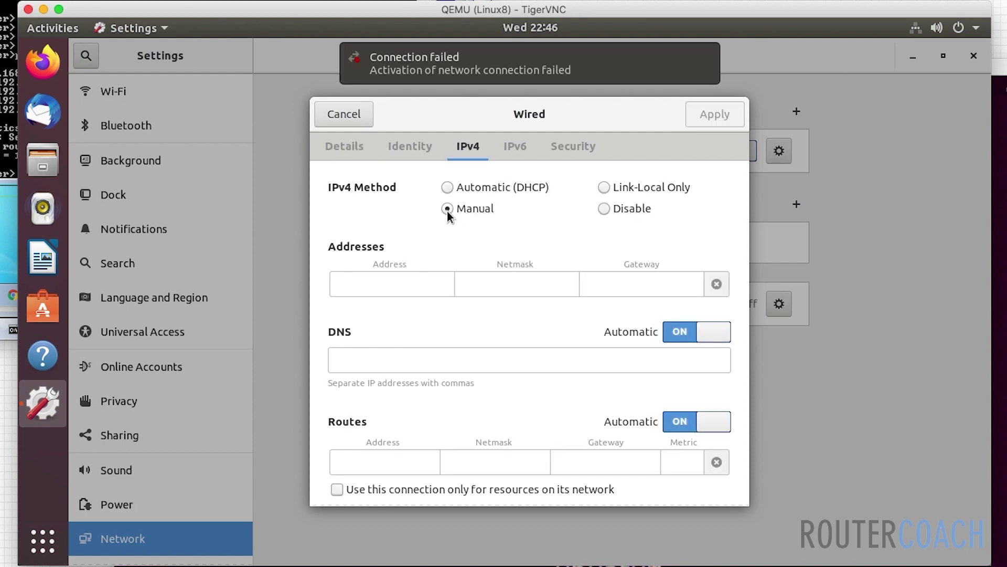
left_click(412, 275)
type("192.")
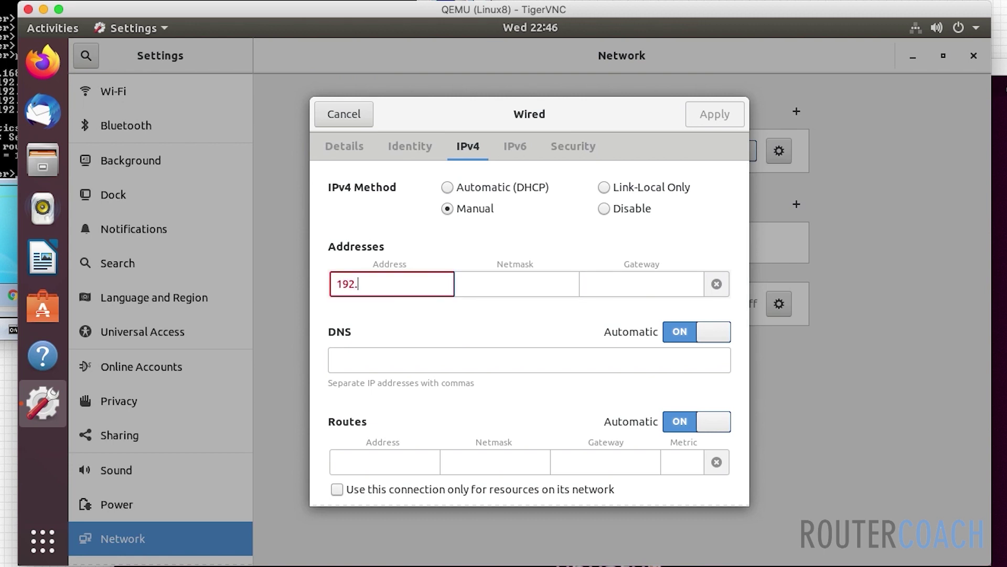
type("168.10.4")
key("Tab")
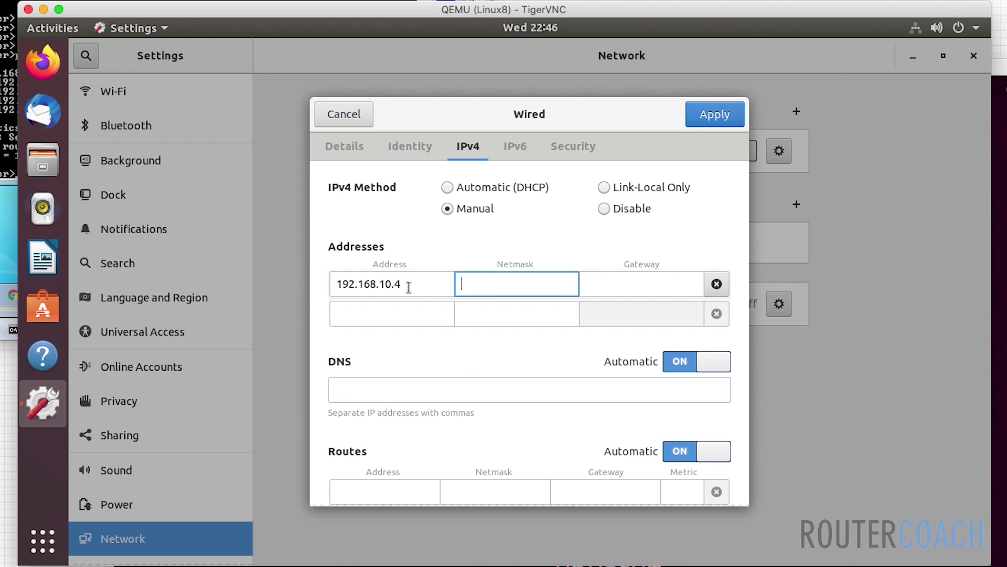
type("255.255")
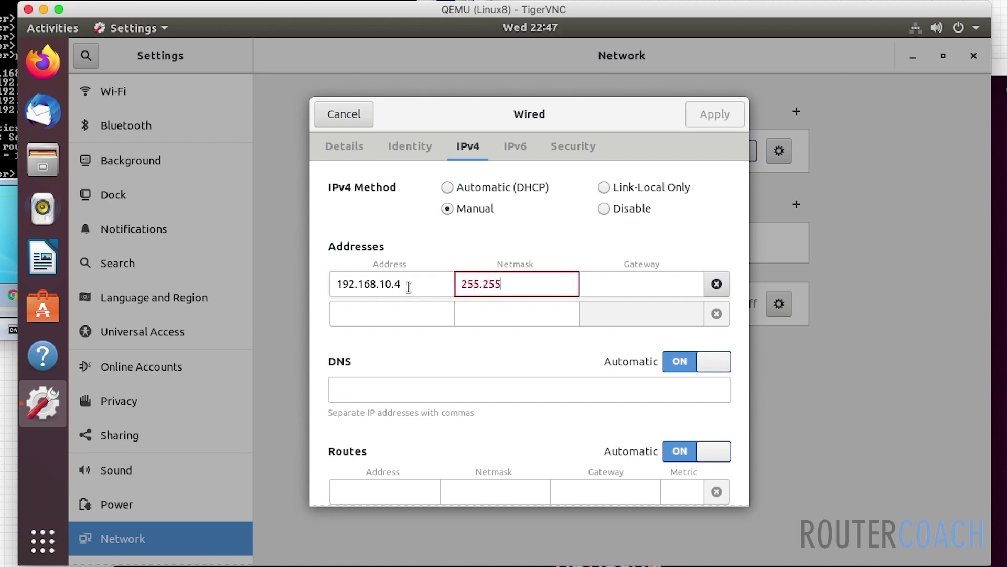
type(".255")
type(".192")
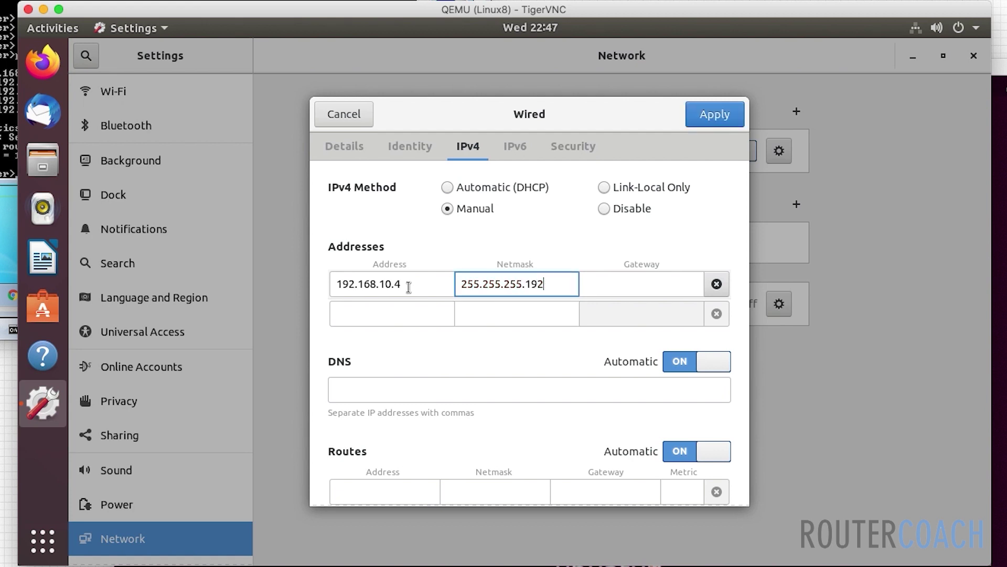
key("Tab")
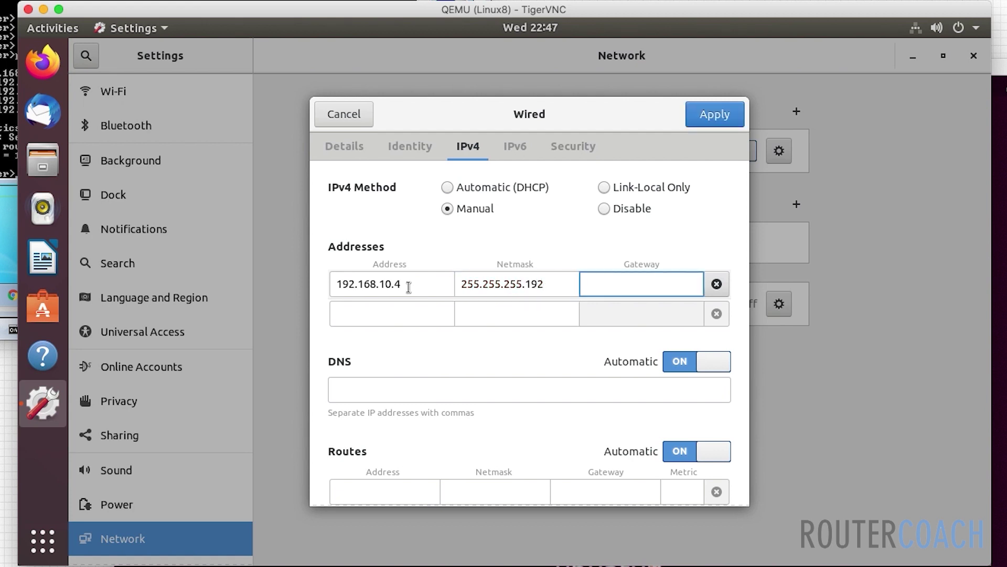
type("192.168")
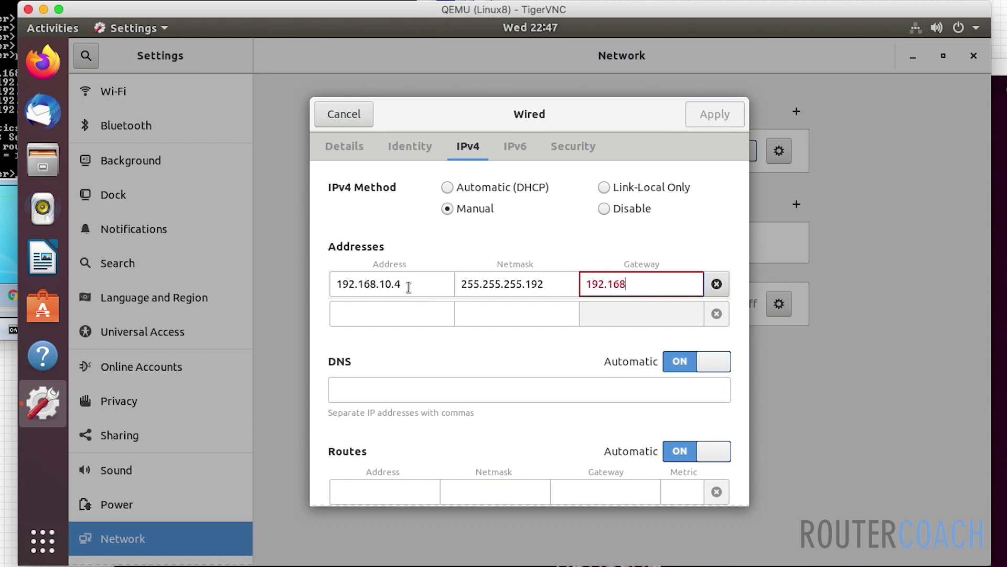
type(".10.1")
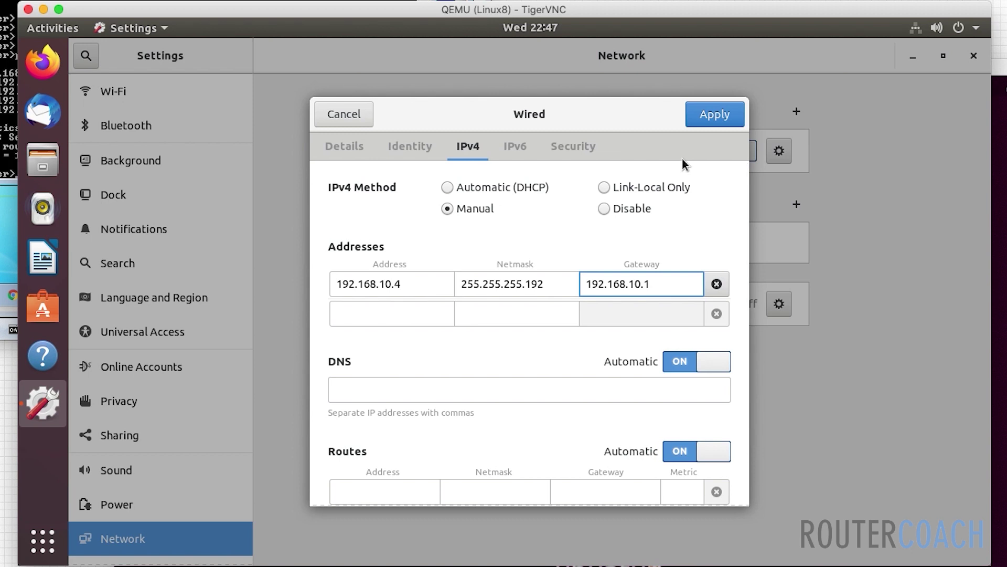
left_click(709, 118)
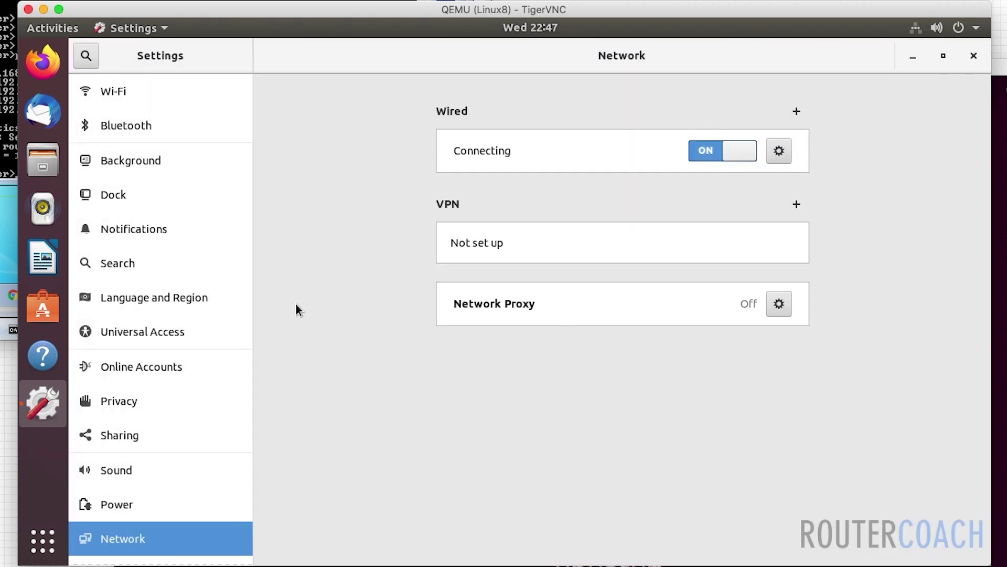
left_click(43, 541)
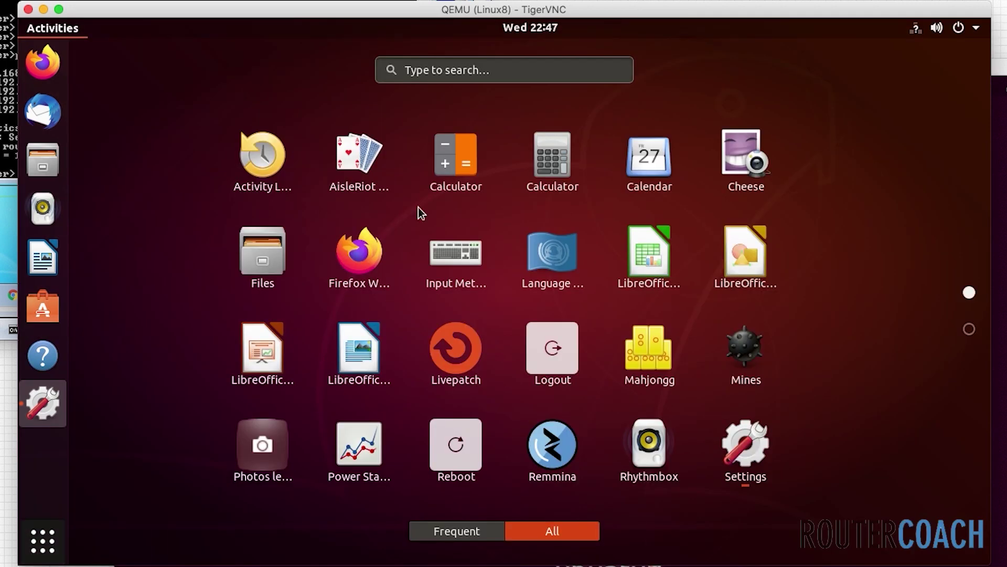
left_click(404, 63)
type("termin")
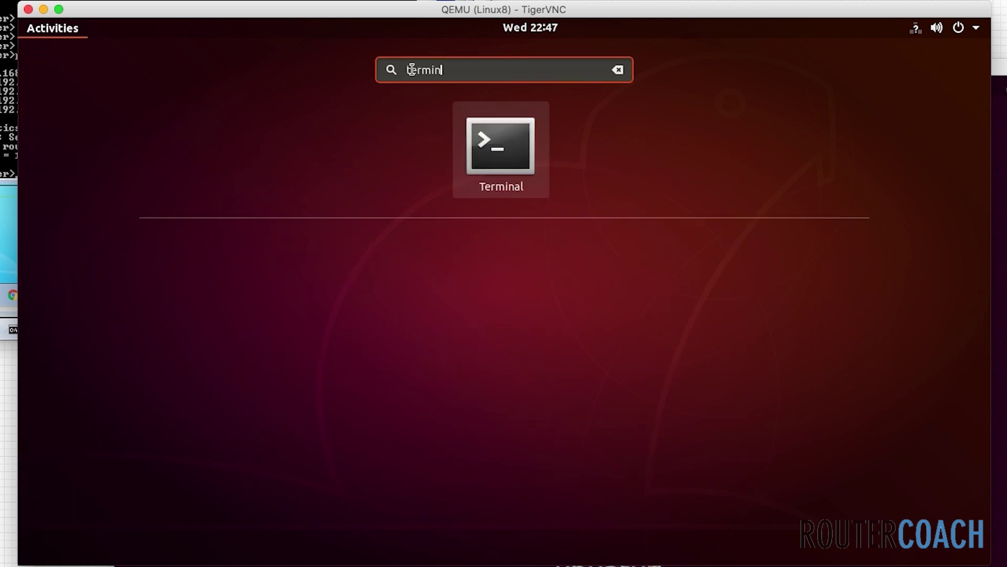
left_click(508, 127)
type("sud")
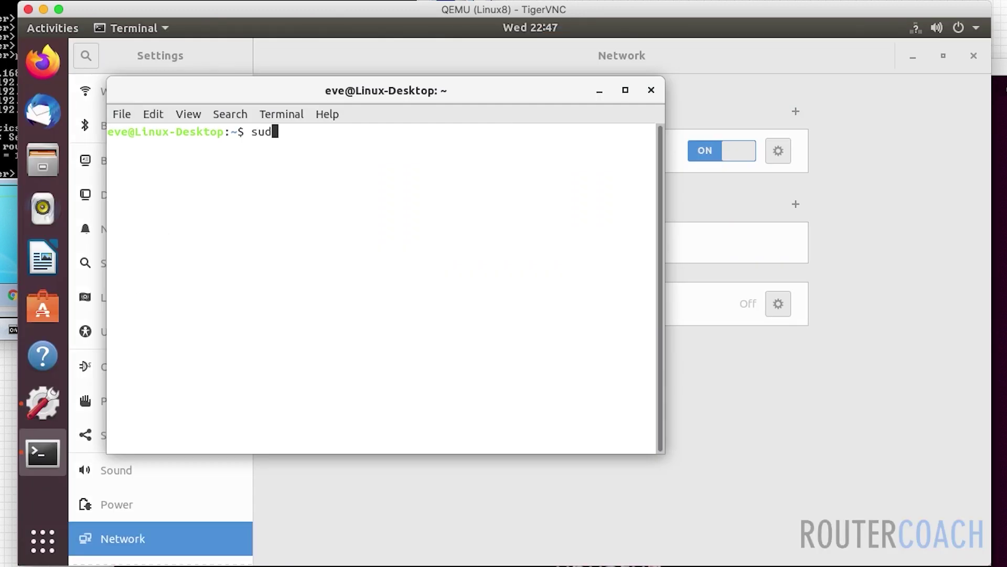
type("o -s")
key("Return")
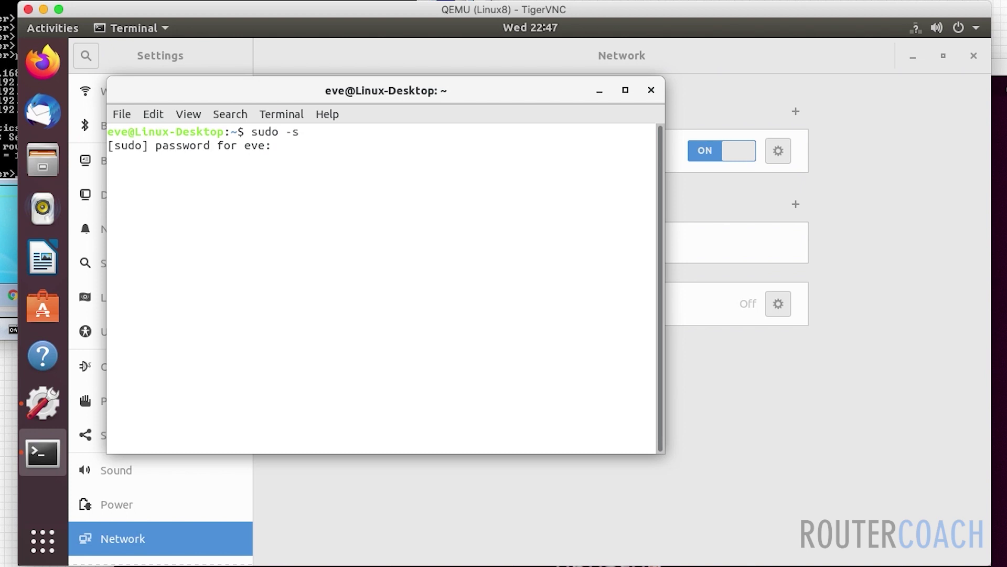
key("Return")
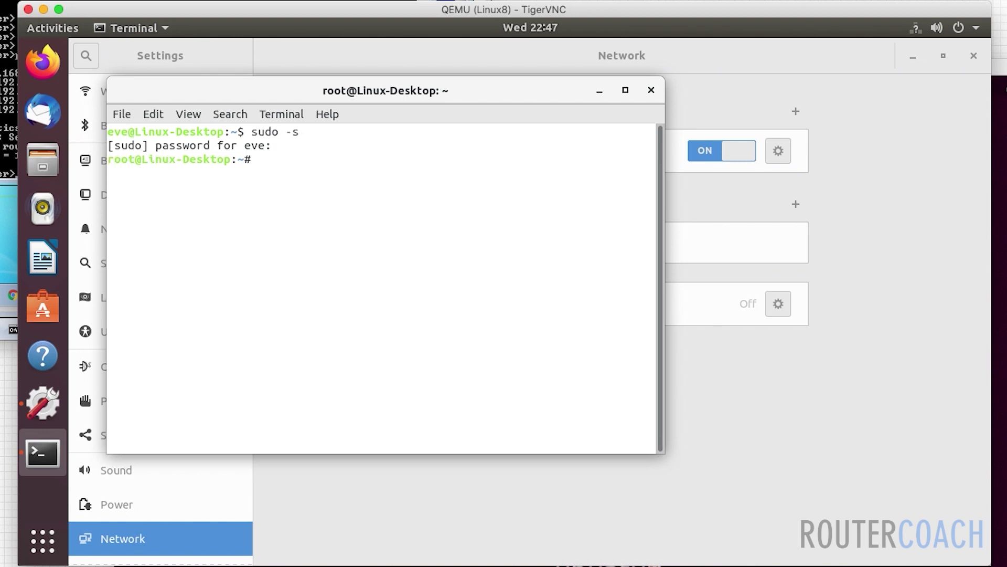
type("ip addr")
key("Return")
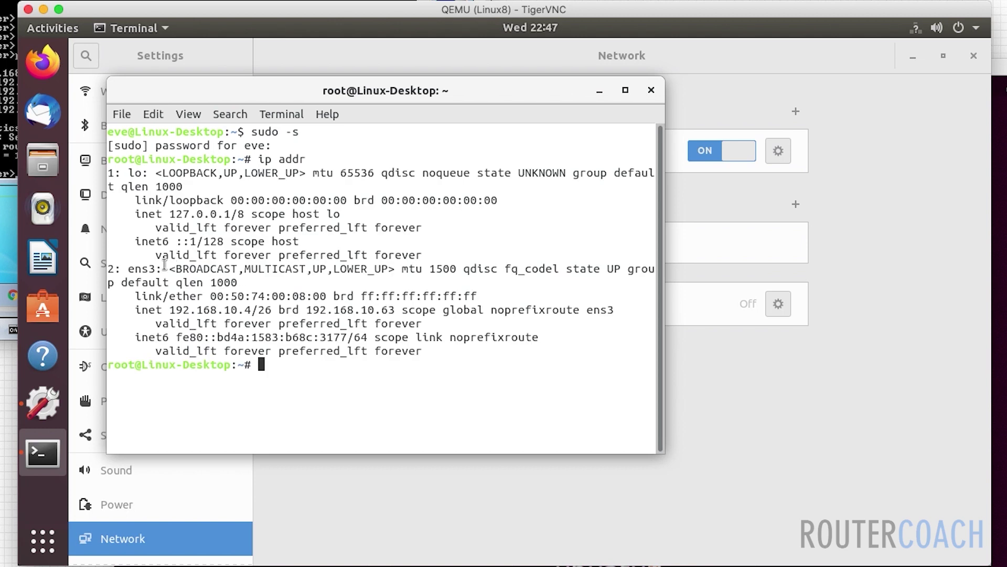
left_click_drag(162, 268, 131, 269)
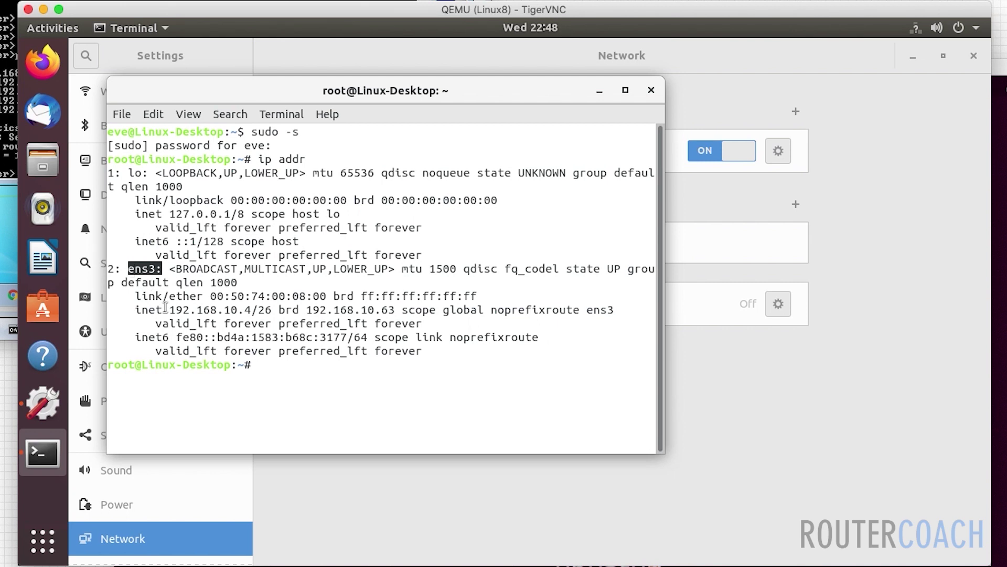
left_click_drag(172, 311, 259, 310)
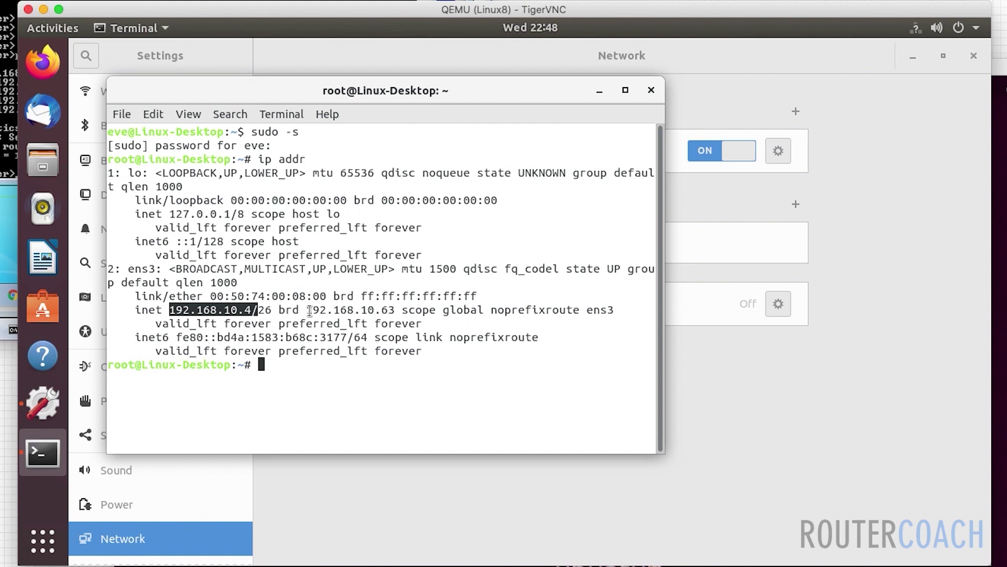
left_click_drag(307, 309, 384, 313)
- Ping 192.168.10.2 and 192.168.10.3 from Linux8, both with 0% packet loss
left_click(342, 397)
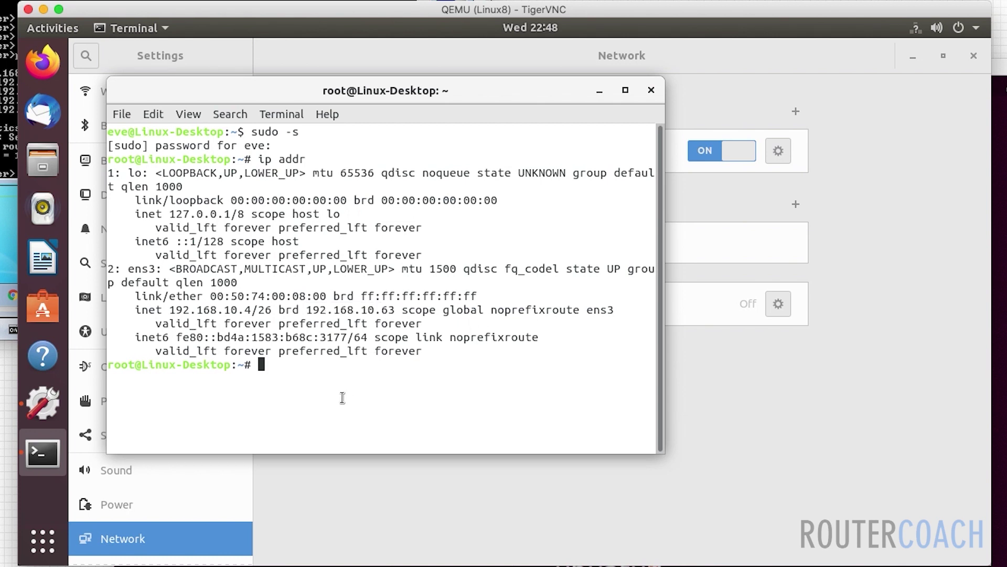
key("Return")
key("Return")
key("Return")
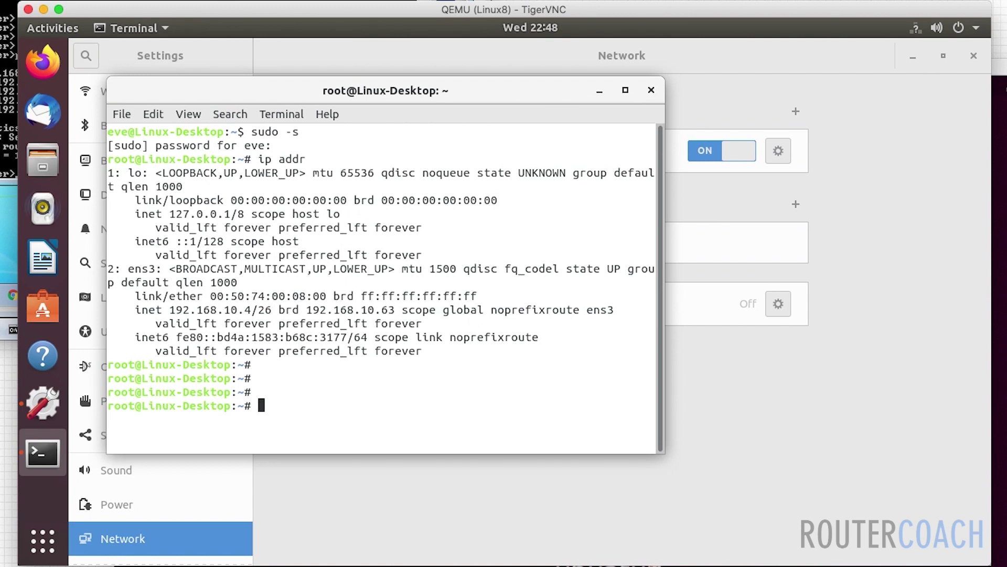
type("ping 192.168.")
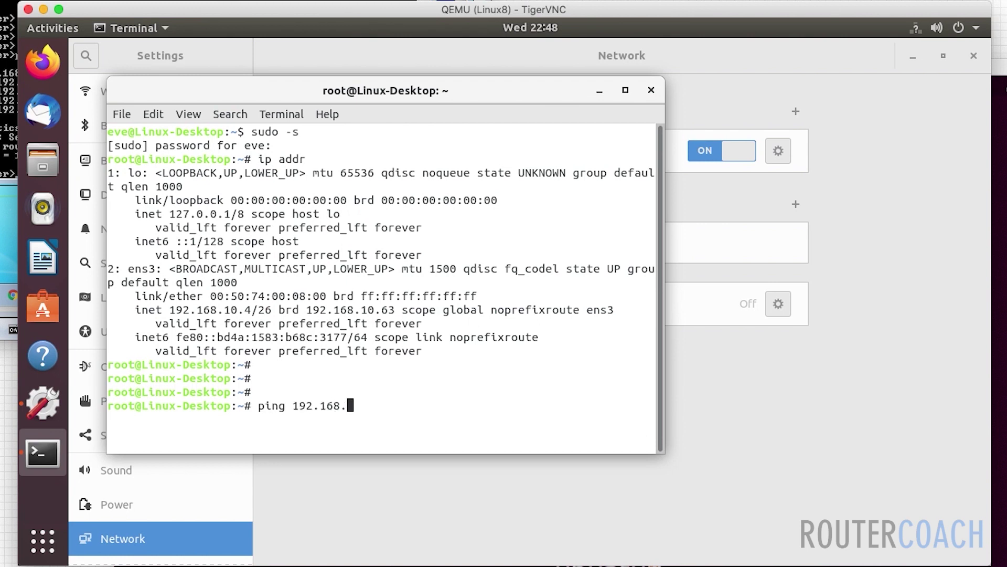
type("10.2")
key("Return")
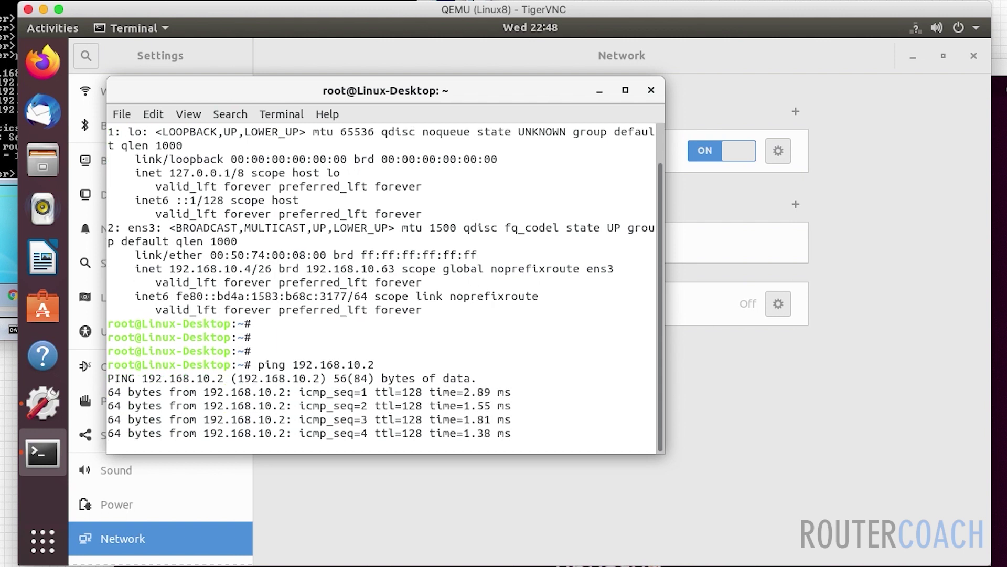
key("ctrl+c")
key("Up")
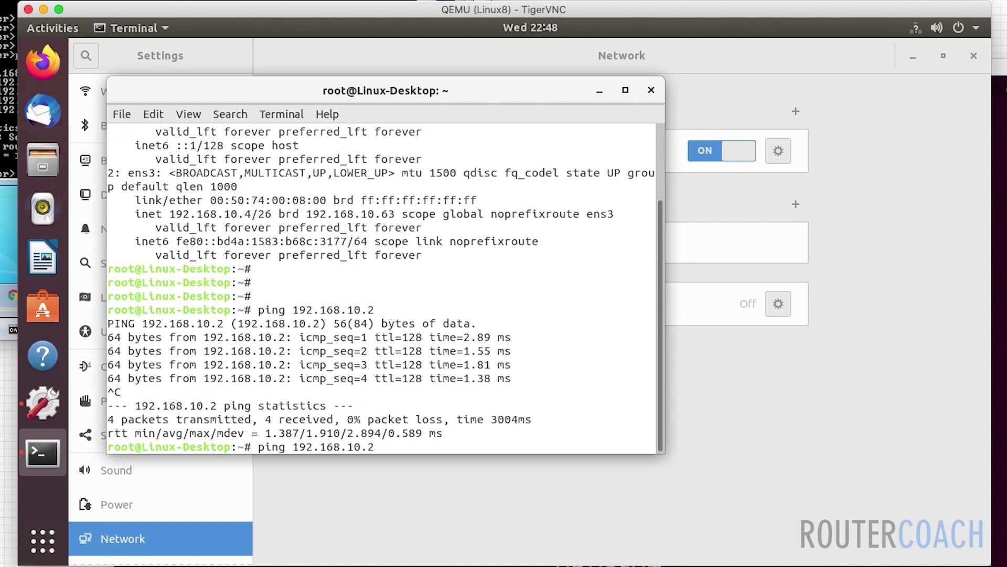
type("3")
key("Return")
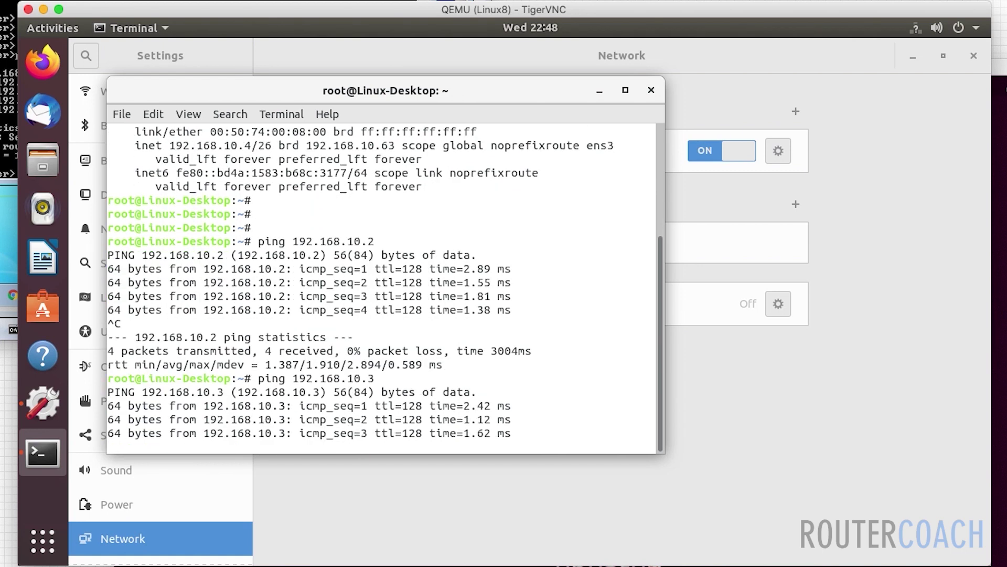
key("ctrl+c")
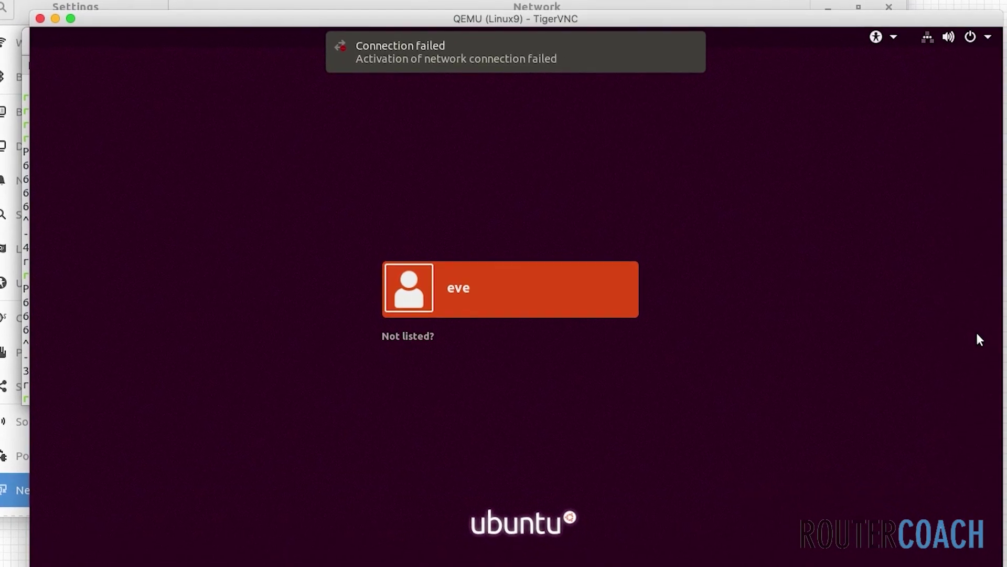
- Log in to Linux9 with the account password and bring up the applications overview
key("Return")
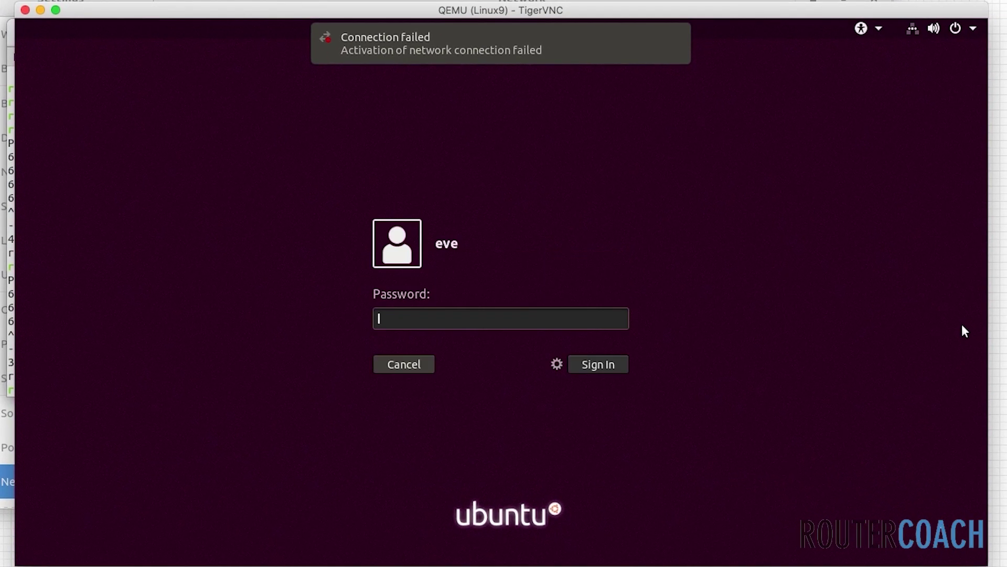
type("eve")
key("Return")
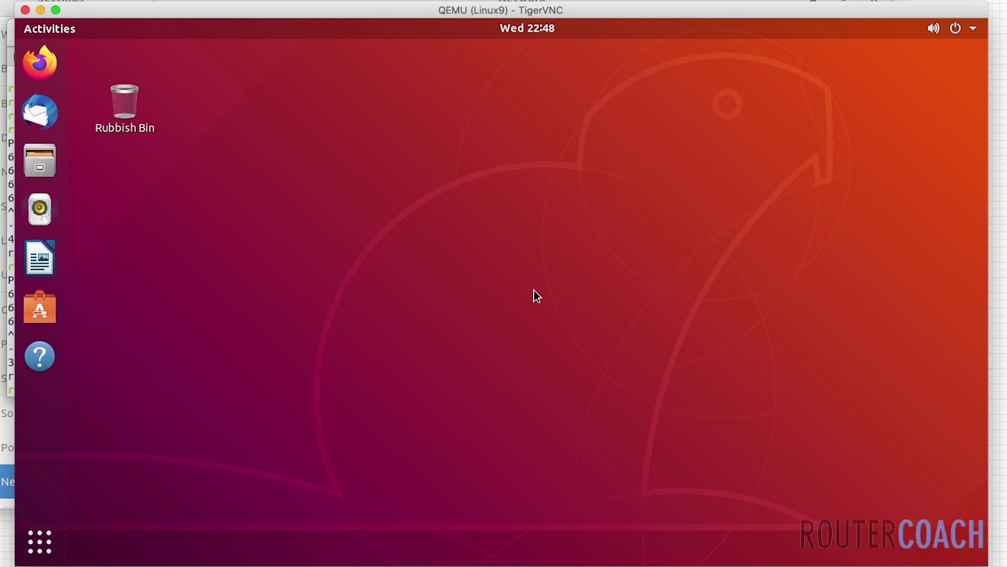
left_click(40, 545)
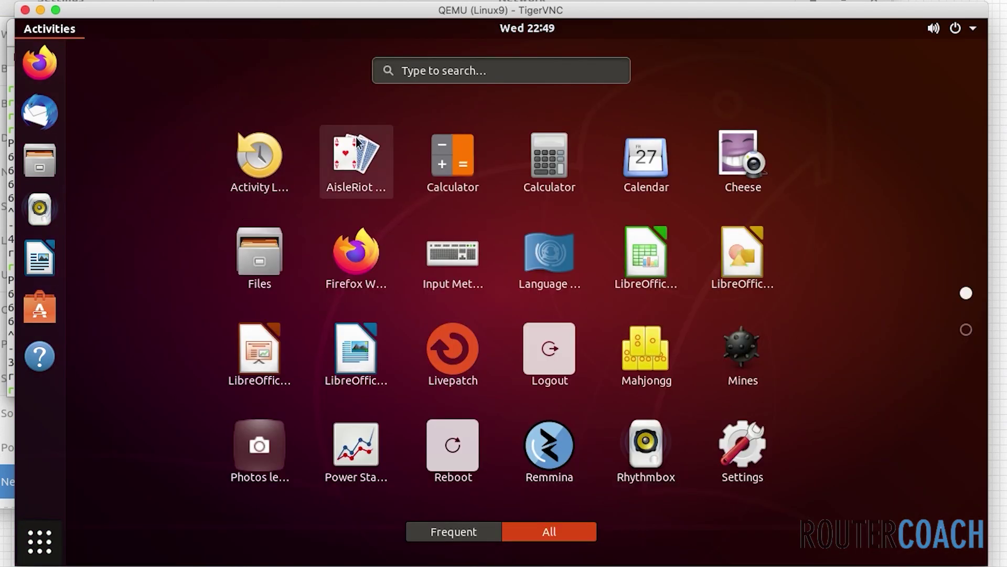
- Launch a Terminal on Linux9 and switch to a root shell with sudo -s
type("terminal")
key("Return")
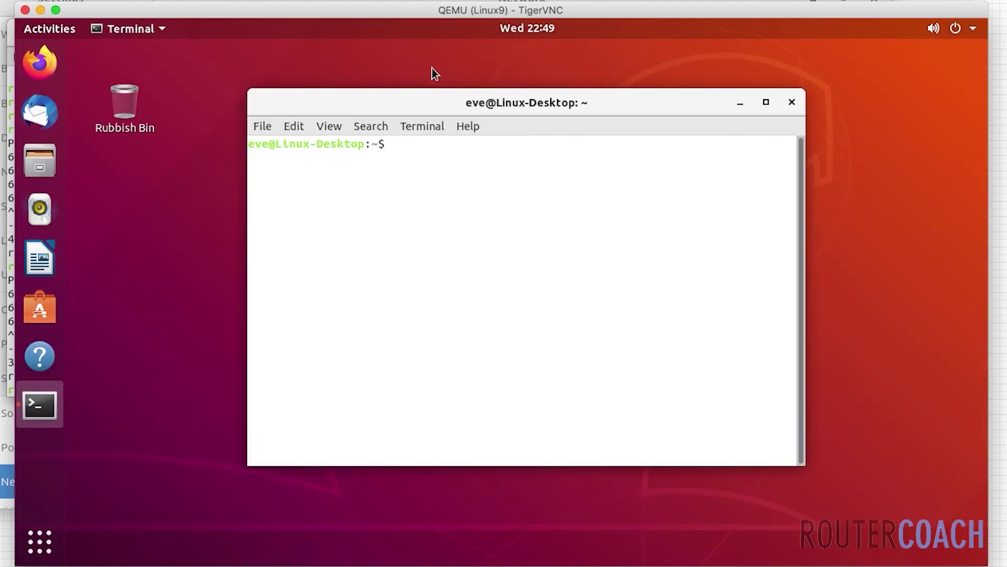
type("sudo -s")
key("Return")
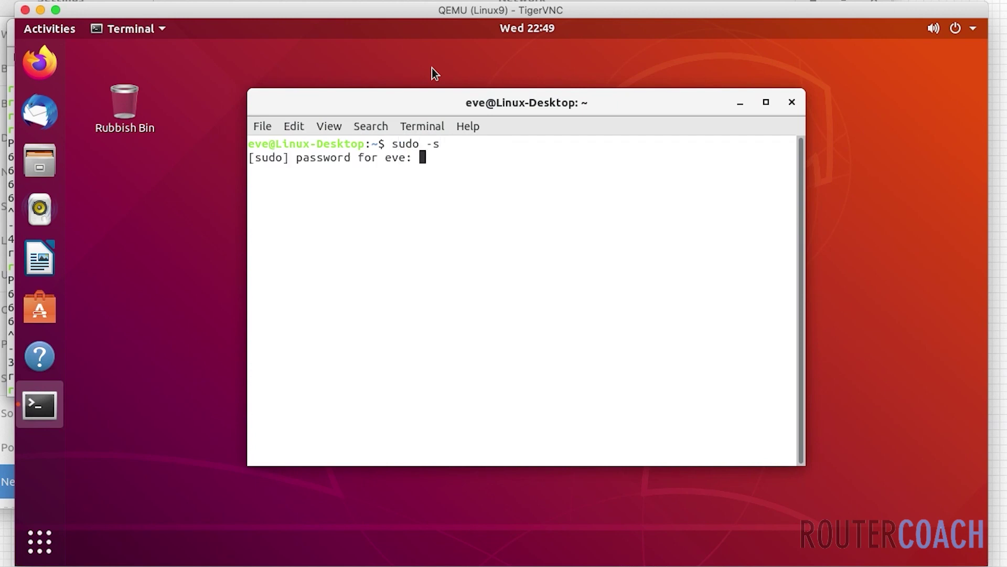
key("Return")
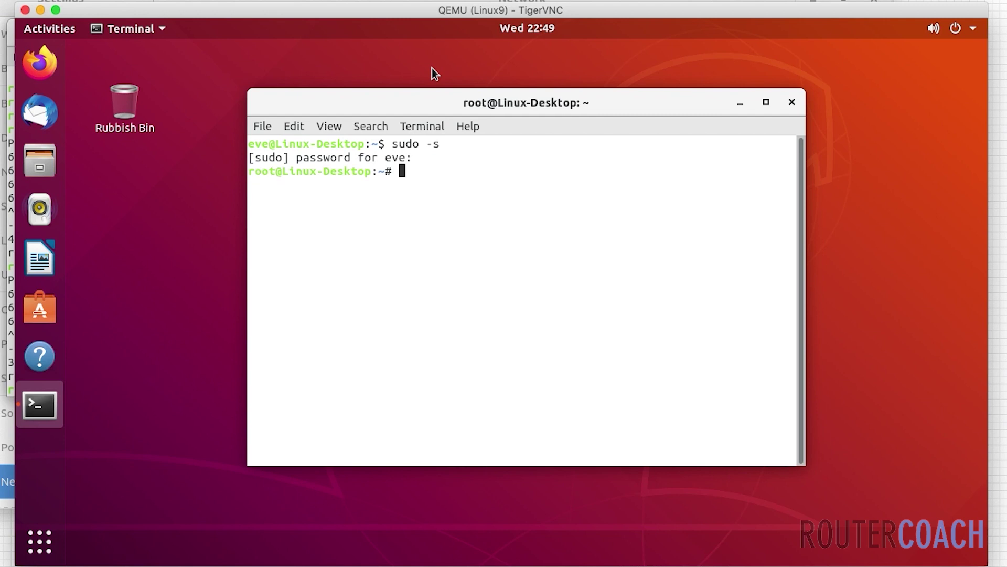
- Check interfaces, then give ens3 192.168.10.5/26 and a default route via 192.168.10.1
type("ip a")
key("Return")
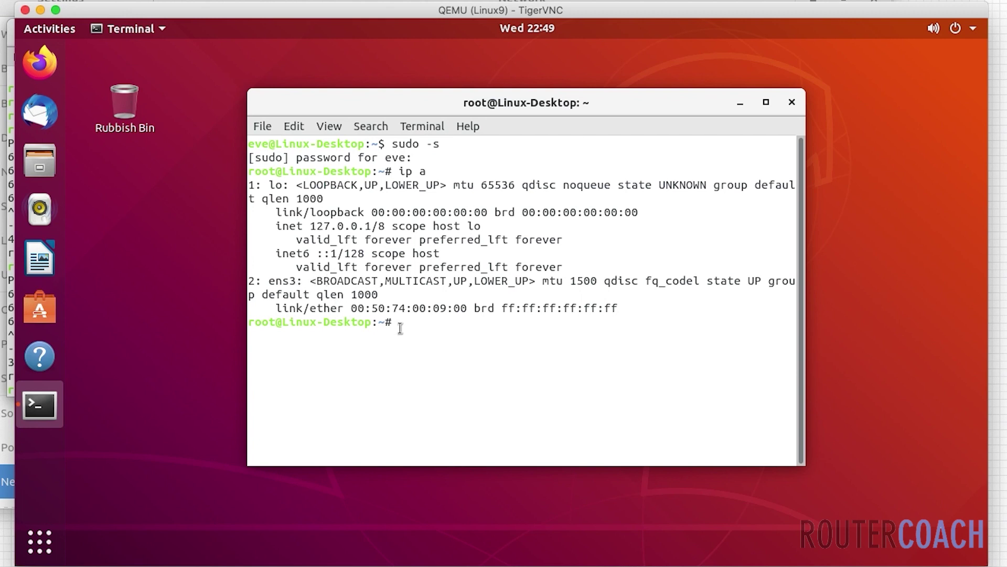
key("Return")
key("Return")
key("Return")
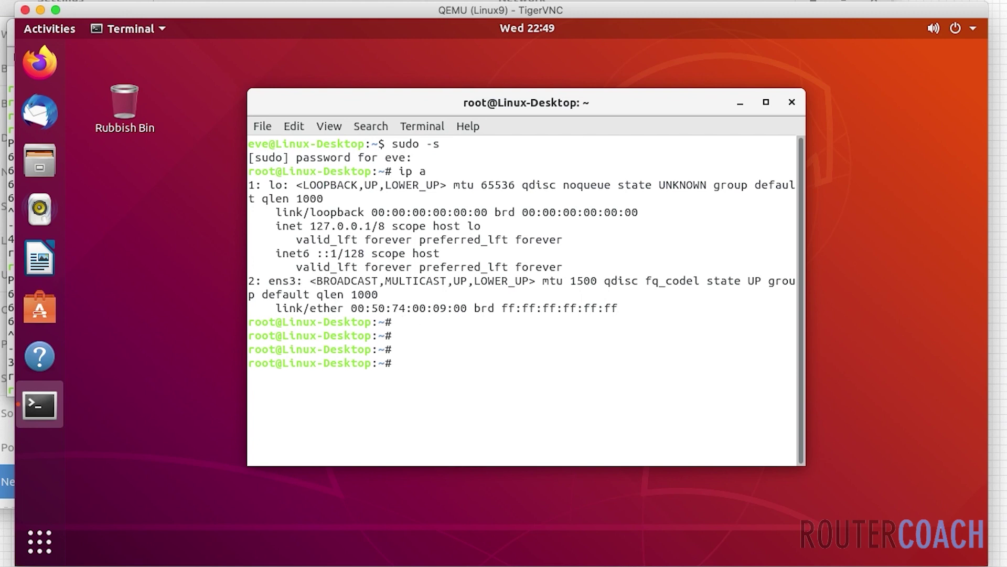
type("ip addr add 192.168.")
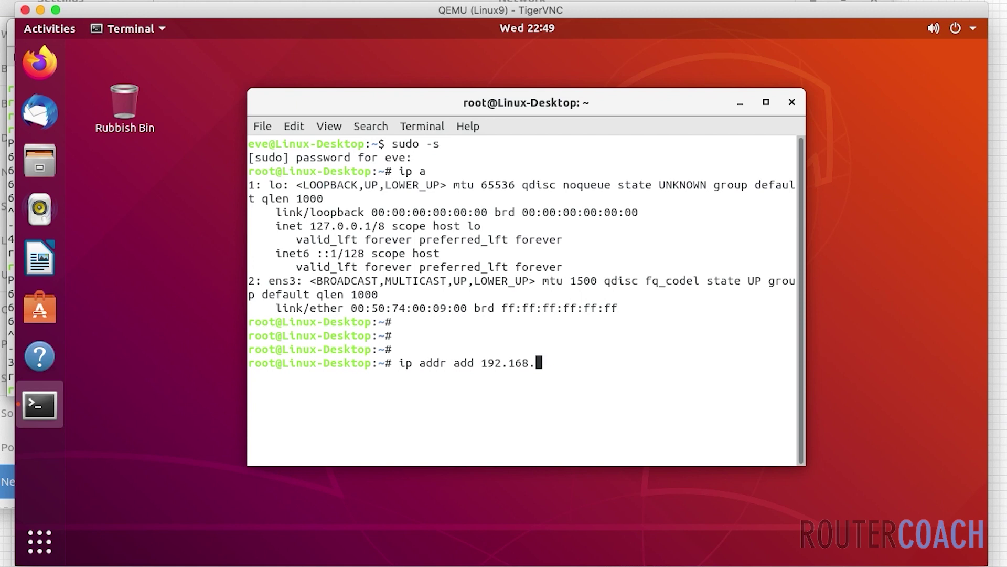
type("10.5/26 dev ens3")
key("Return")
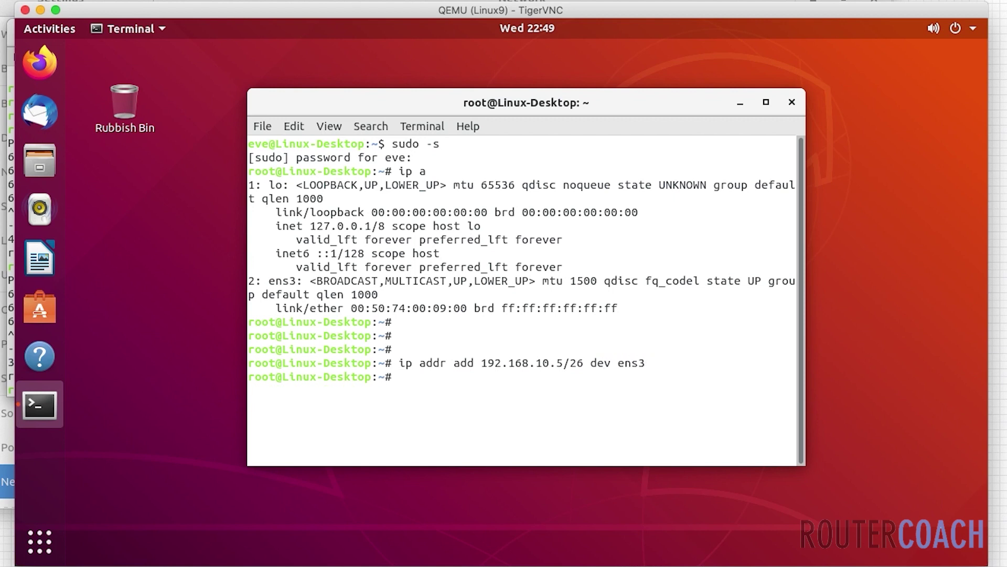
type("ip route add def")
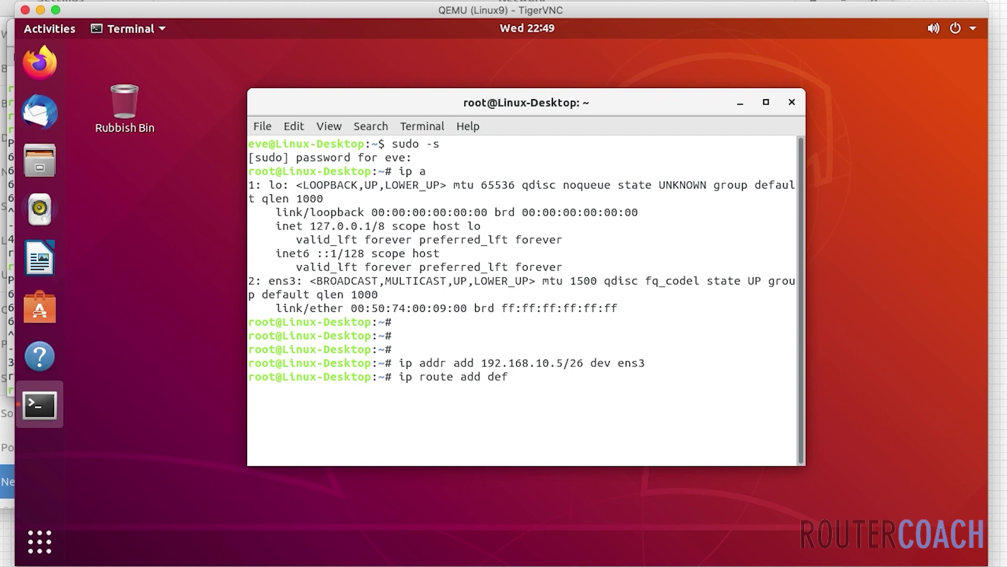
type("ault via 192.168")
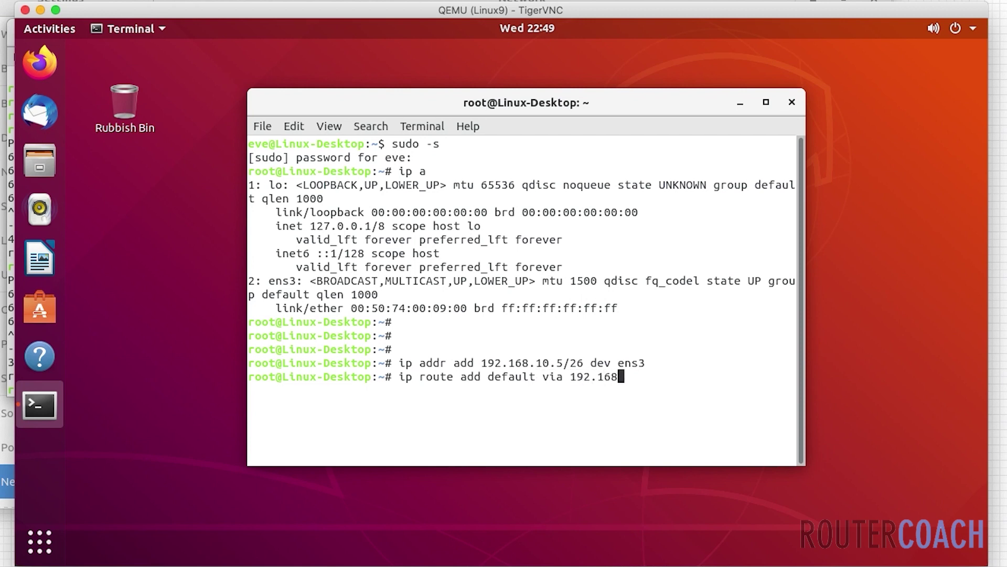
type(".10.1 de")
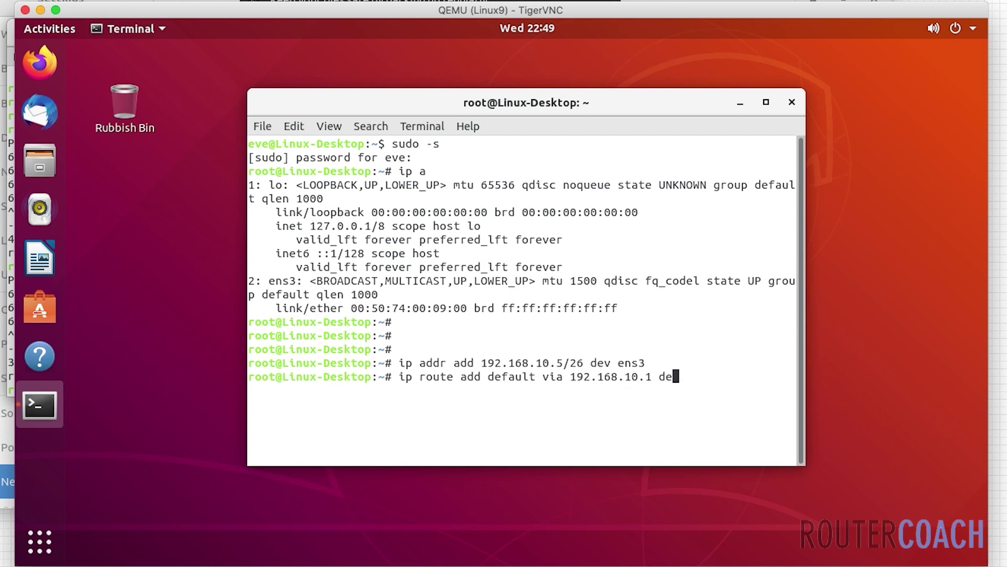
type("v ens3")
key("Return")
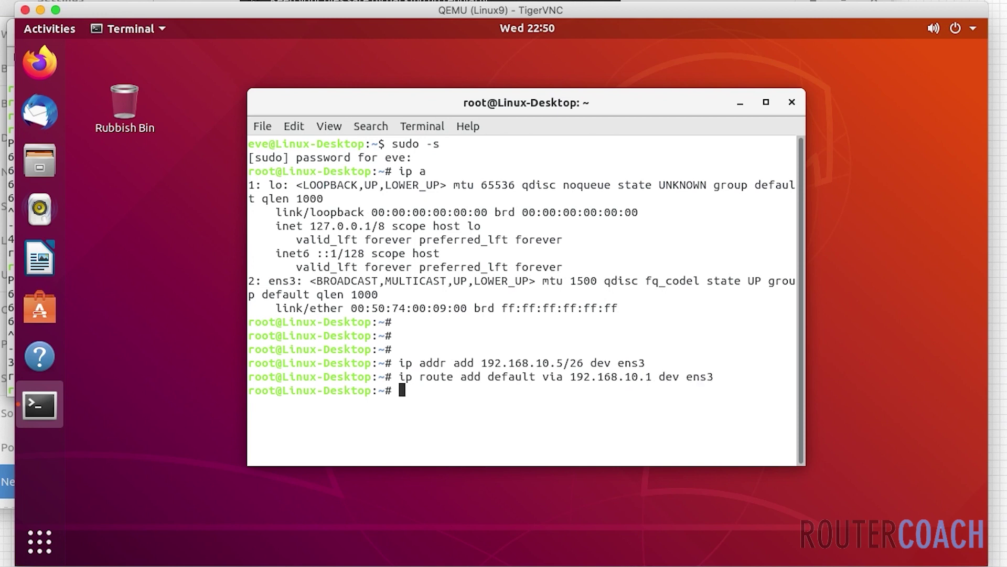
- List interfaces with ip a to verify ens3 now holds 192.168.10.5/26
type("ip a")
key("Return")
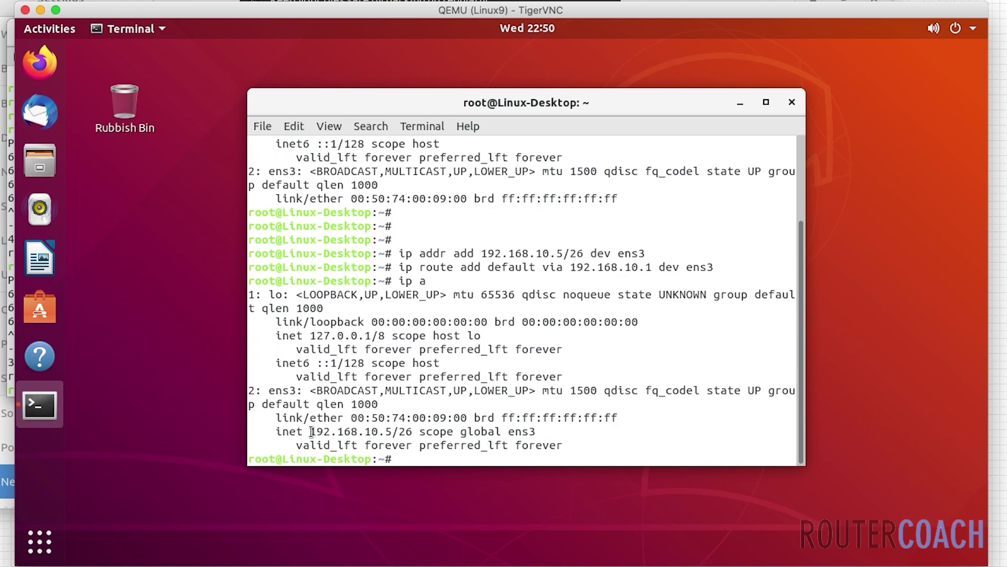
left_click_drag(310, 432, 392, 432)
left_click(651, 425)
key("Return")
key("Return")
key("Return")
key("Return")
- Ping 192.168.10.2 and 192.168.10.4 from Linux9, stopping each with Ctrl+C
type("pi")
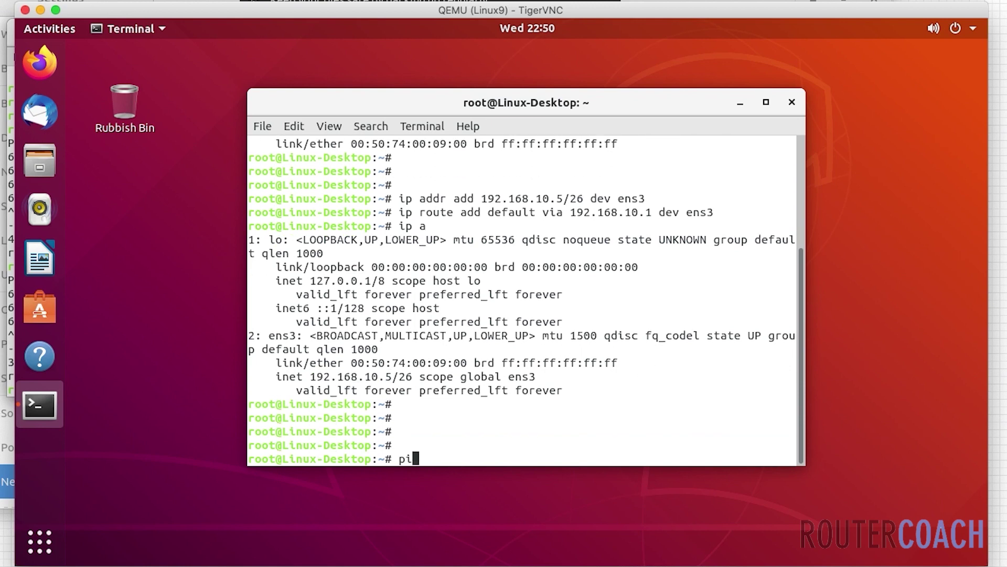
type("ng 192.168.10.2")
key("Return")
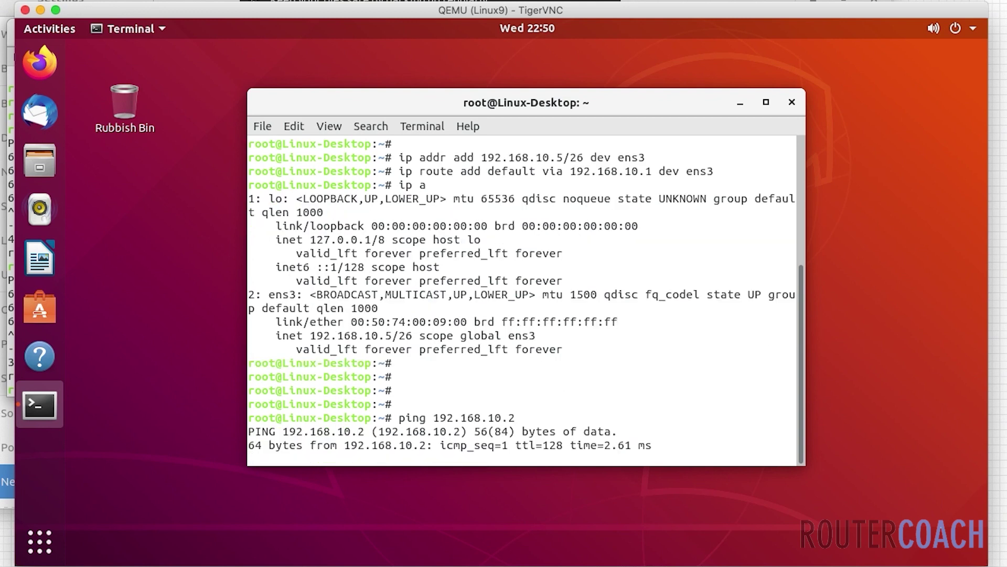
key("ctrl+c")
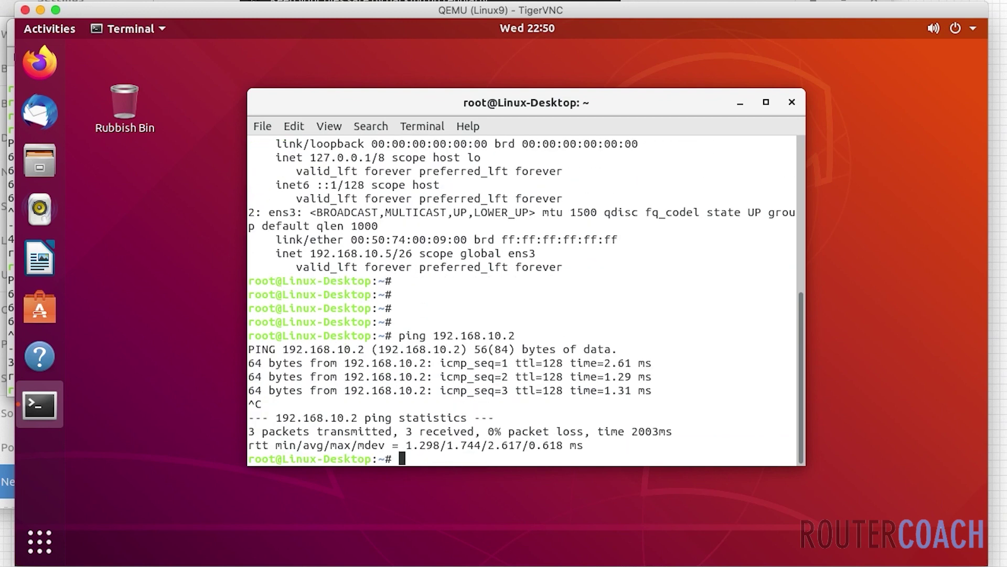
key("Up")
key("BackSpace")
type("4")
key("Return")
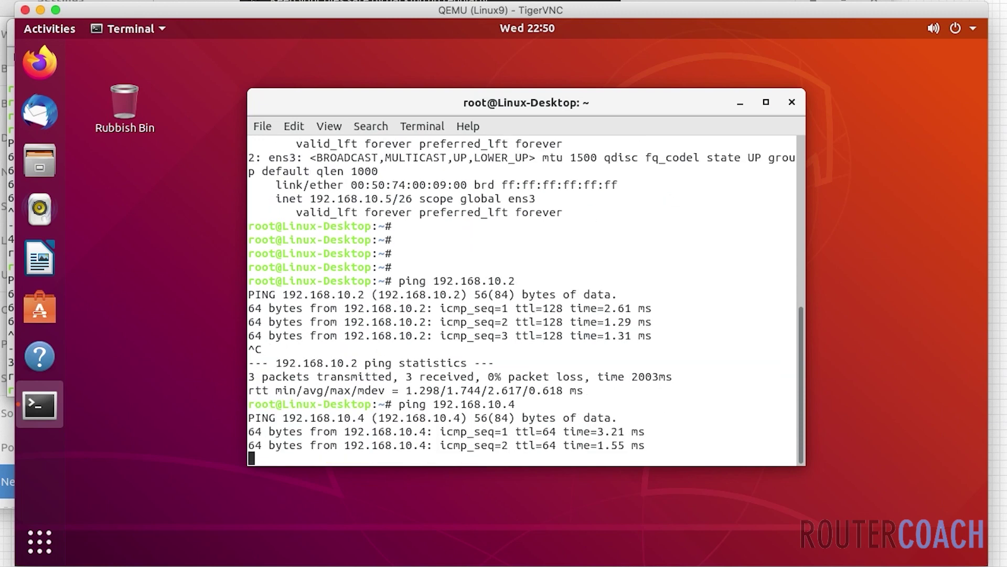
key("ctrl+c")
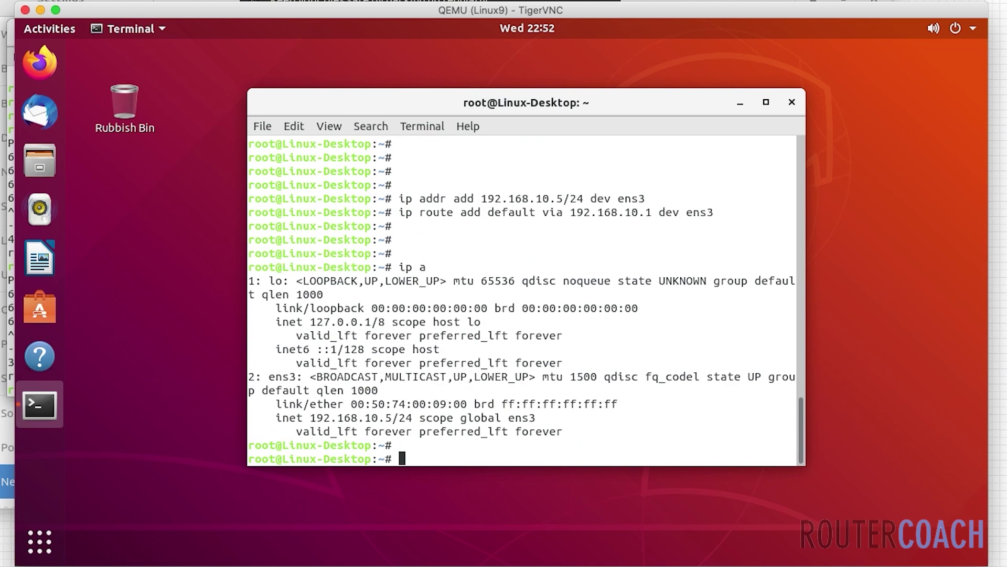
type("ping 192.168.10.2")
key("Return")
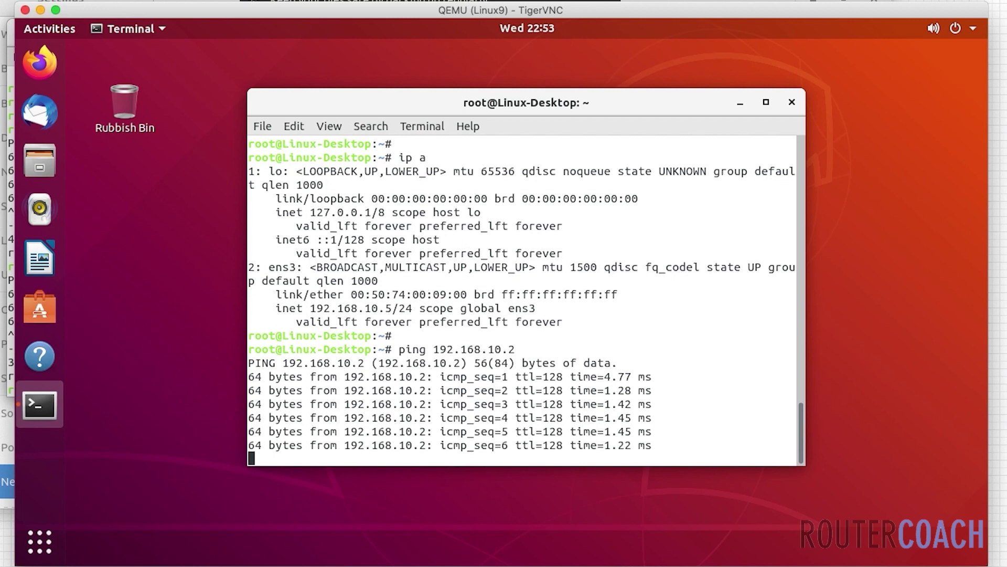
key("ctrl+c")
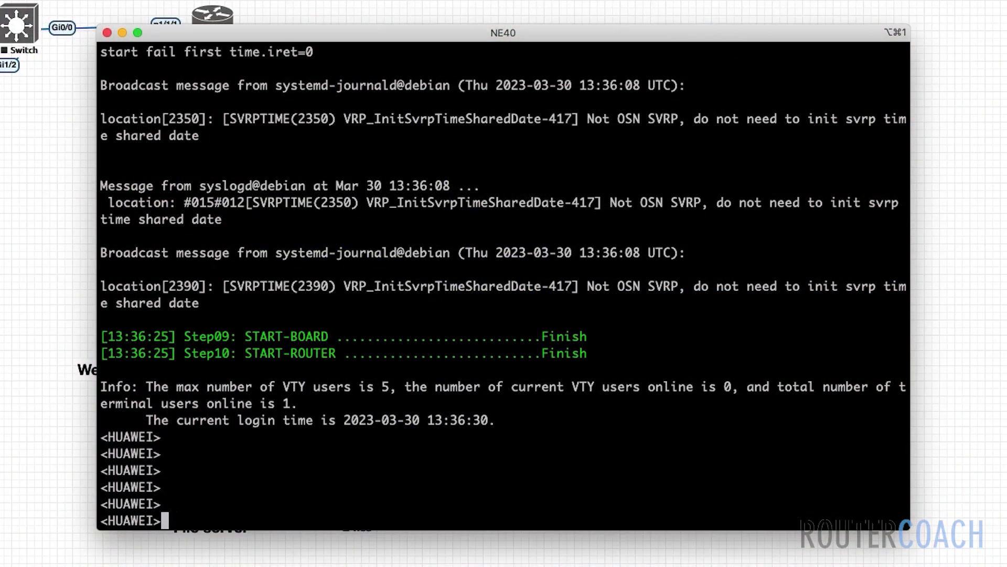
- Enter system-view and rename the NE40 router to RC-NE40
type("system-vie")
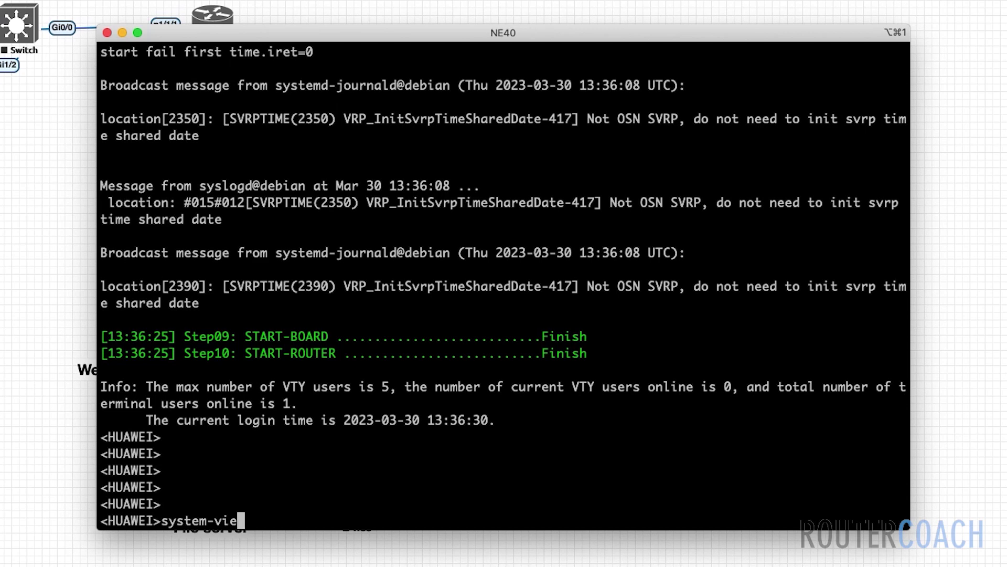
key("Tab")
key("Return")
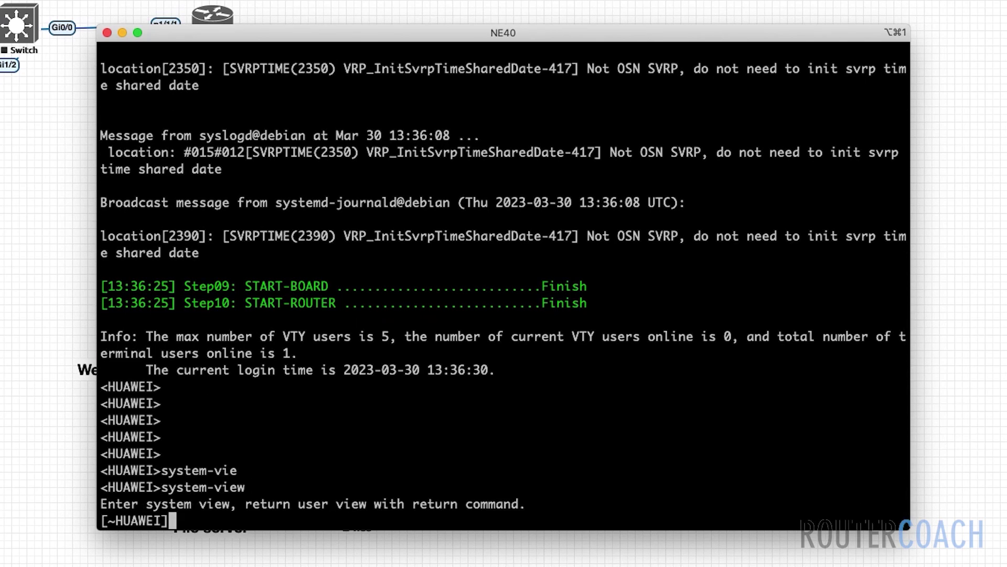
type("sysname RC-NE40")
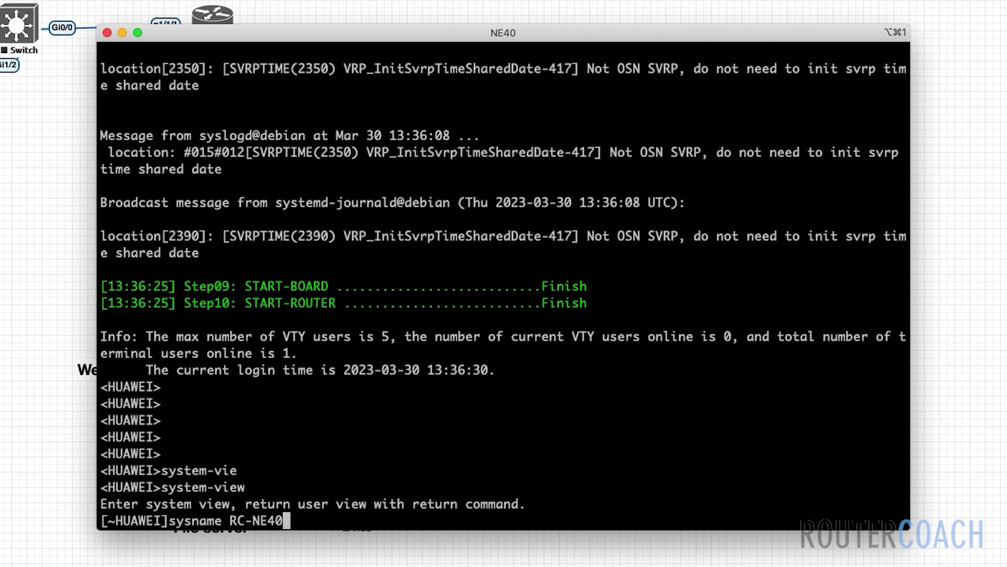
key("Return")
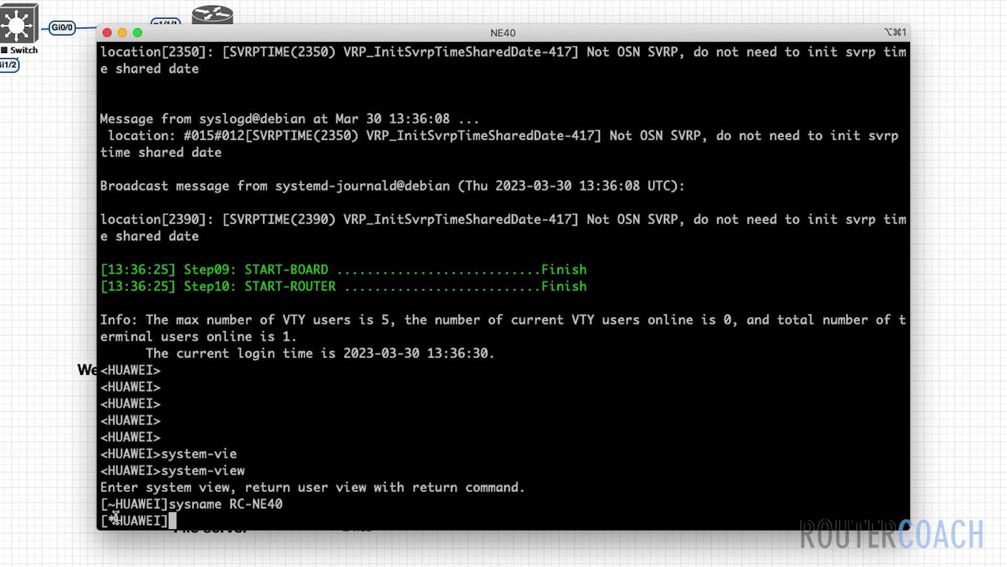
double_click(115, 518)
- Give interface Ethernet1/0/1 the address 192.168.10.1 26 and bring it up with undo shutdown
type("interface")
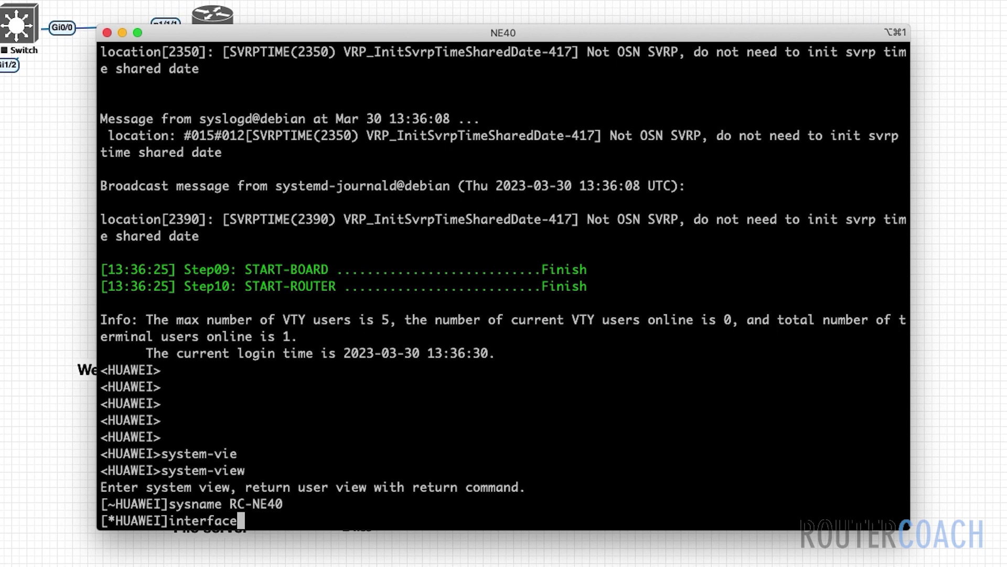
type(" Ethe")
key("Tab")
type("1/0/1")
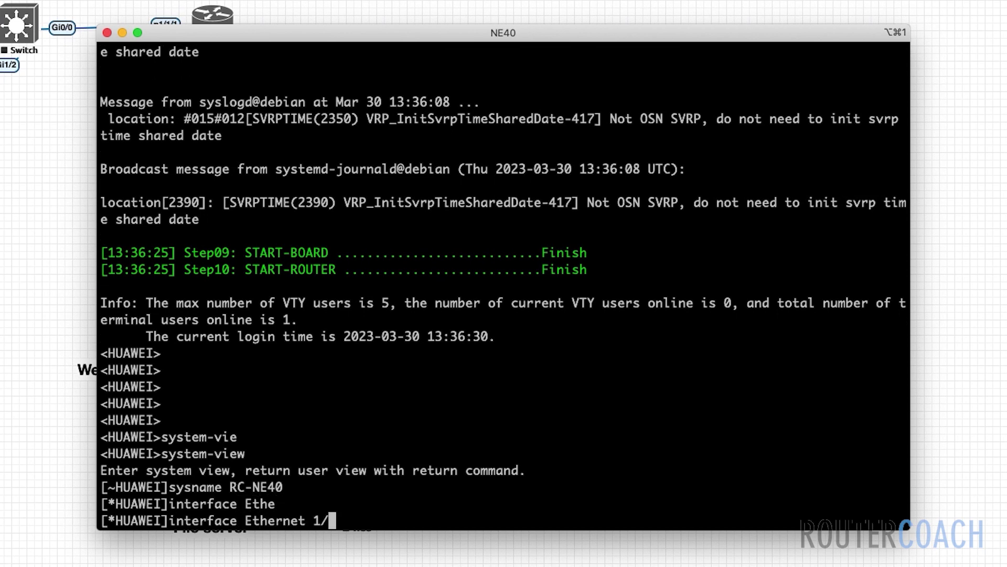
key("Return")
type("ip a")
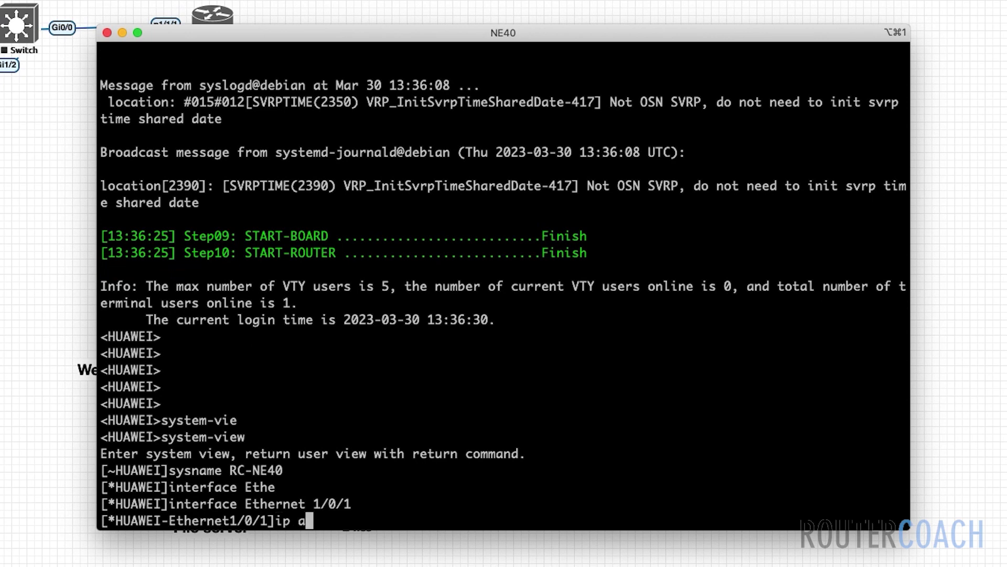
type("dd 192.168")
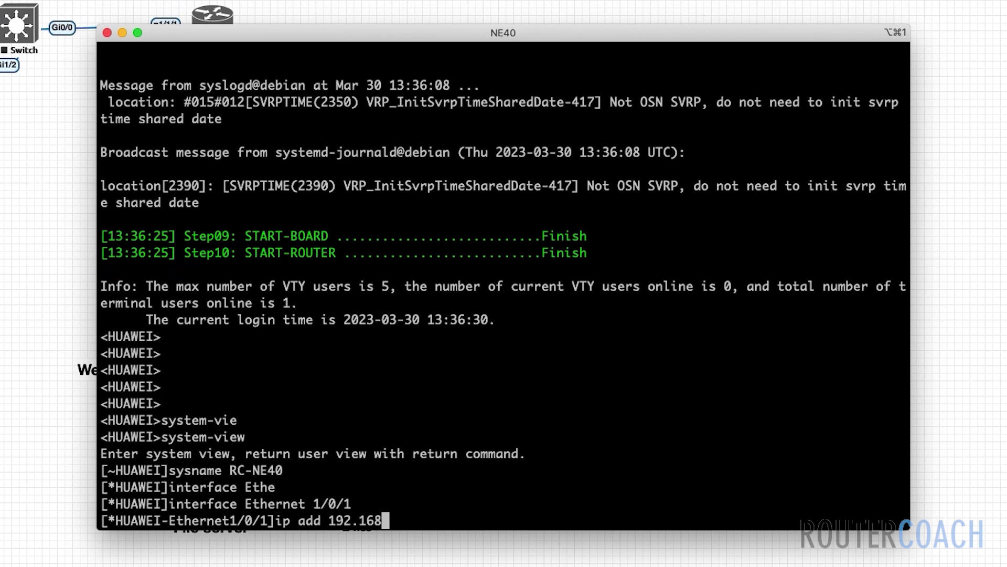
type(".10.1 26")
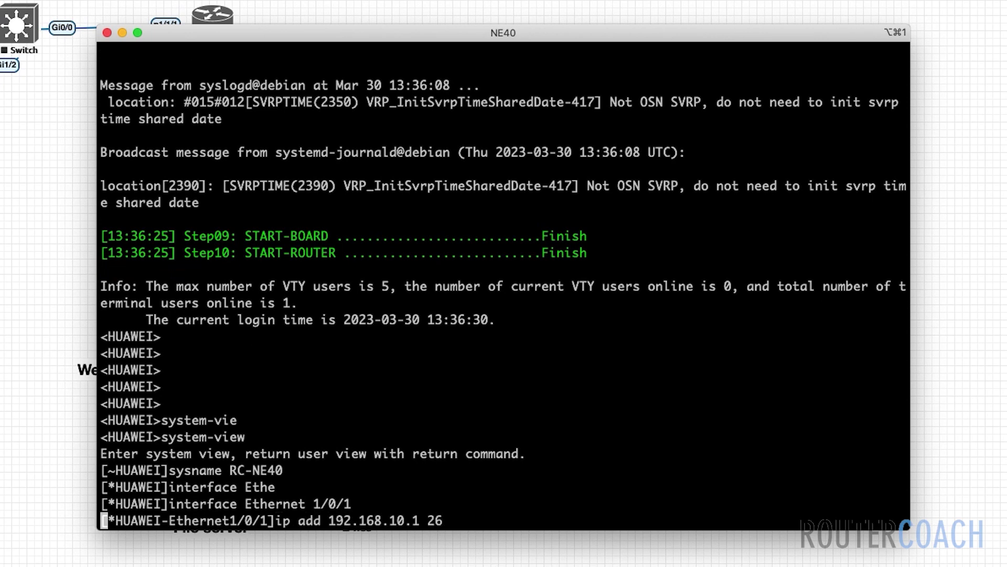
key("Return")
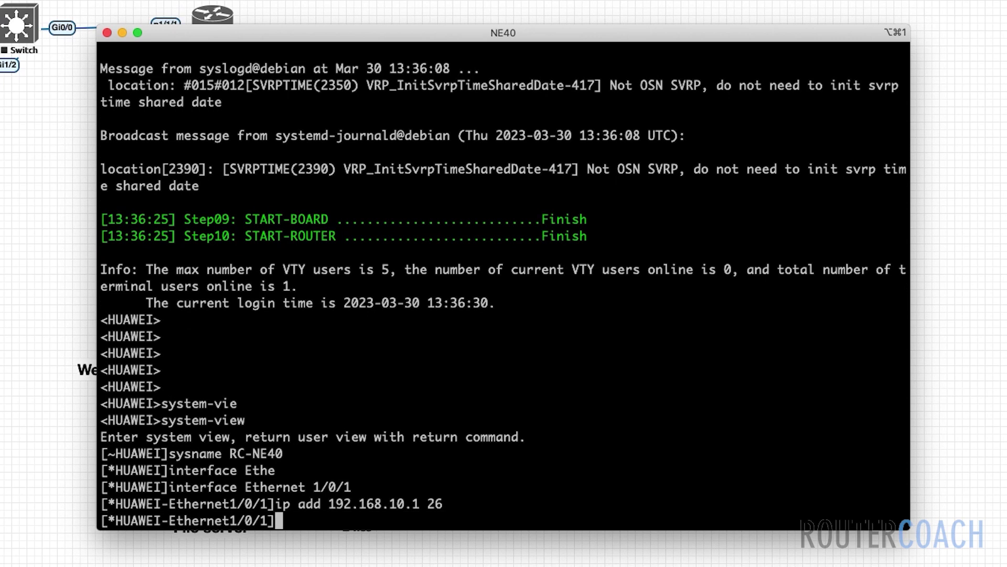
type("undo shu")
key("Tab")
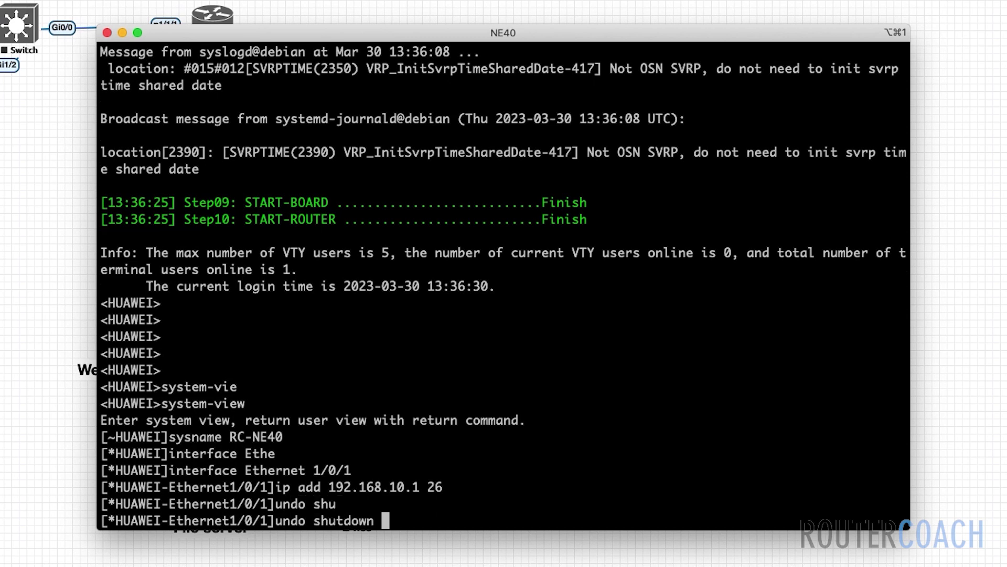
key("Return")
- Commit the pending configuration so the RC-NE40 prompt takes effect
type("com")
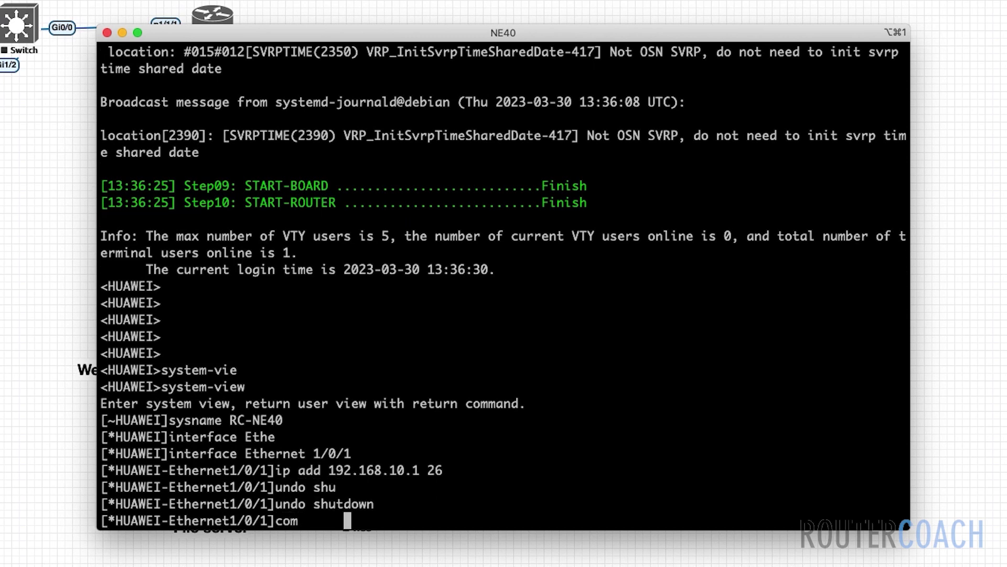
key("Tab")
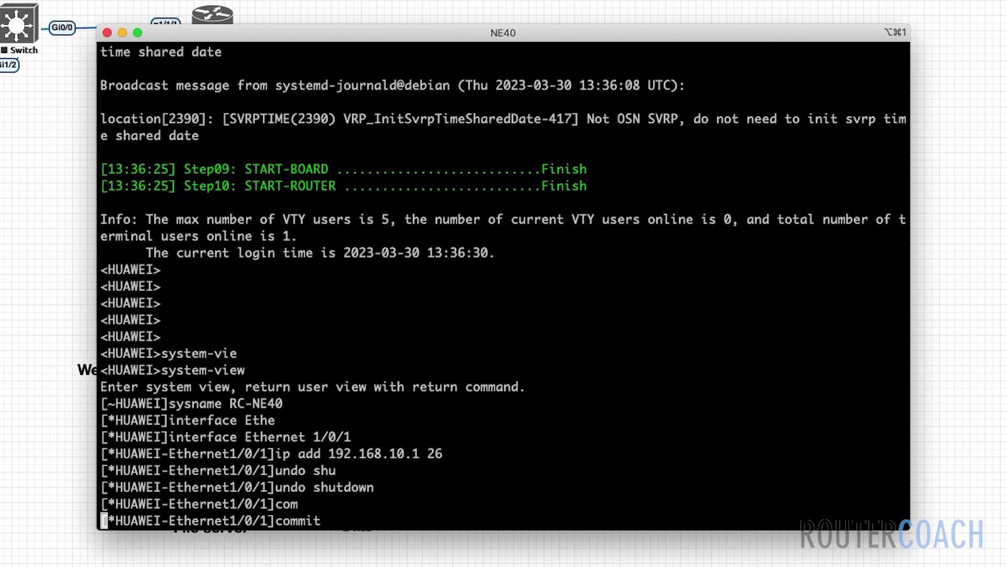
key("Return")
left_click_drag(118, 521, 170, 520)
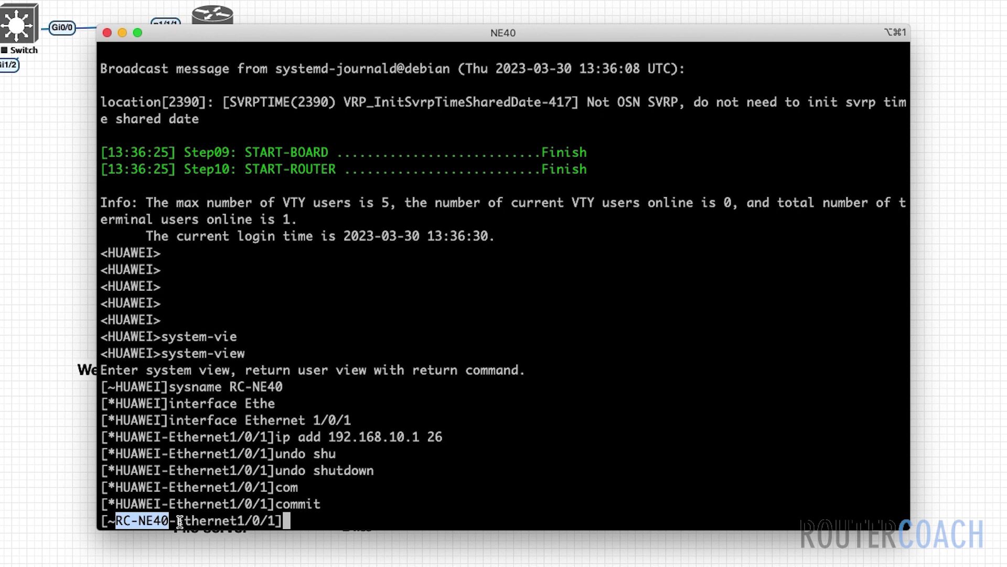
left_click(391, 511)
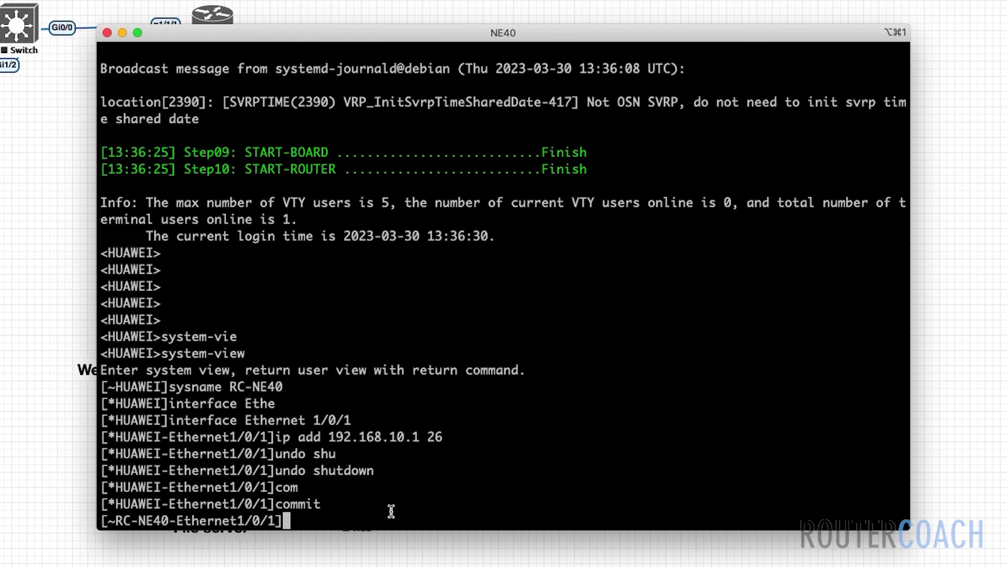
- Run display ip int brief excluding unassigned interfaces to confirm Ethernet1/0/1 at 192.168.10.1/26 is up
key("Return")
key("Return")
key("Return")
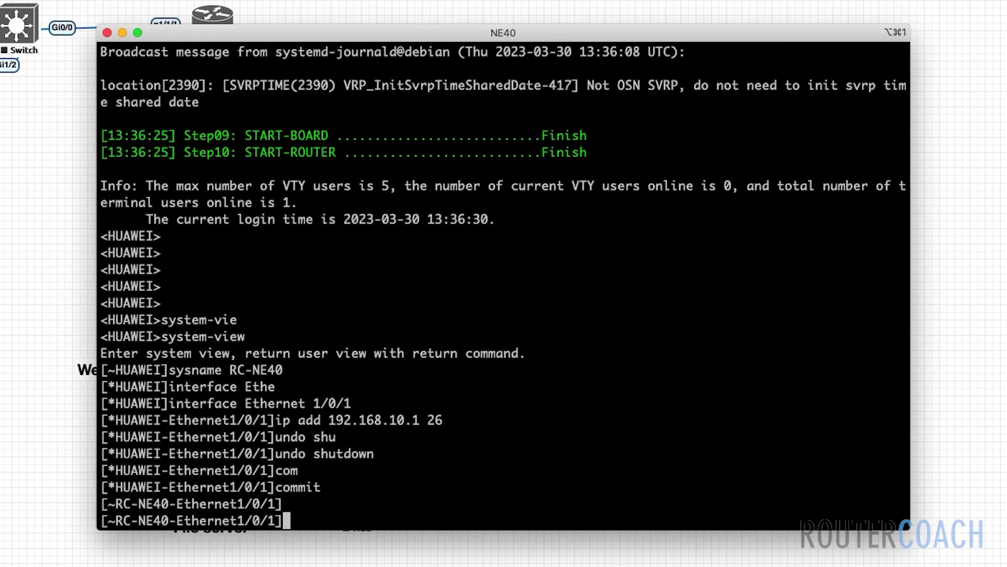
type("disp")
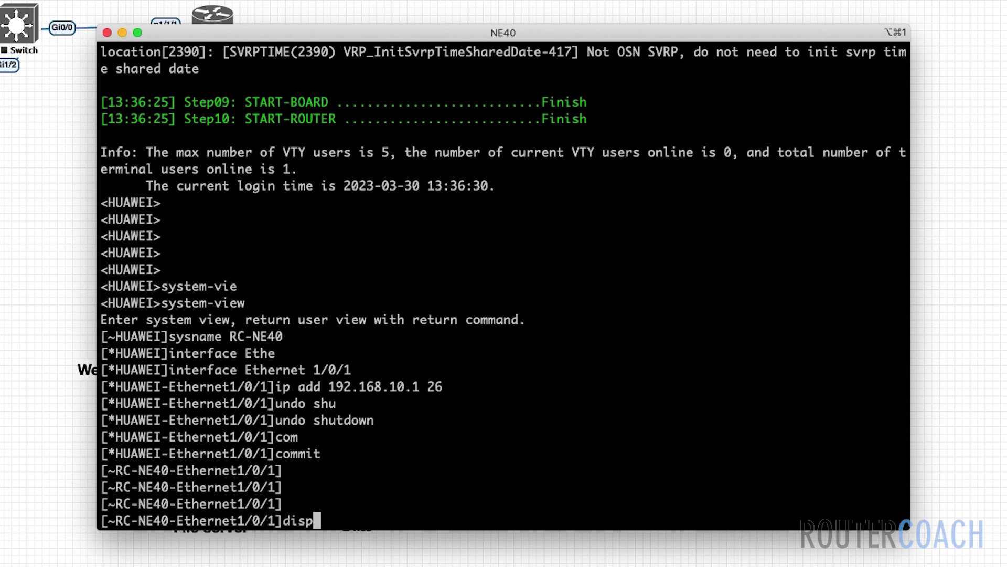
type("lay ip in")
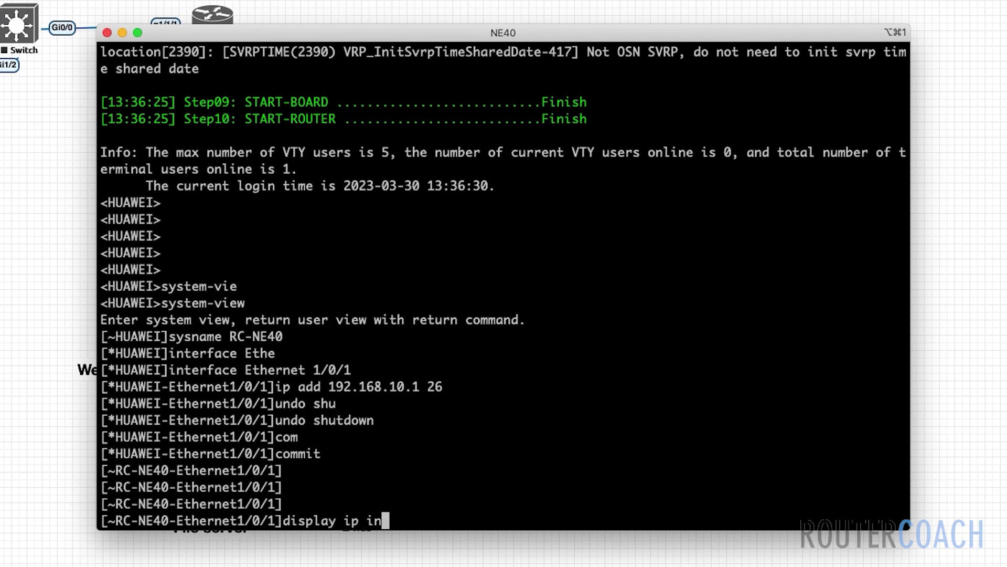
type("t brief")
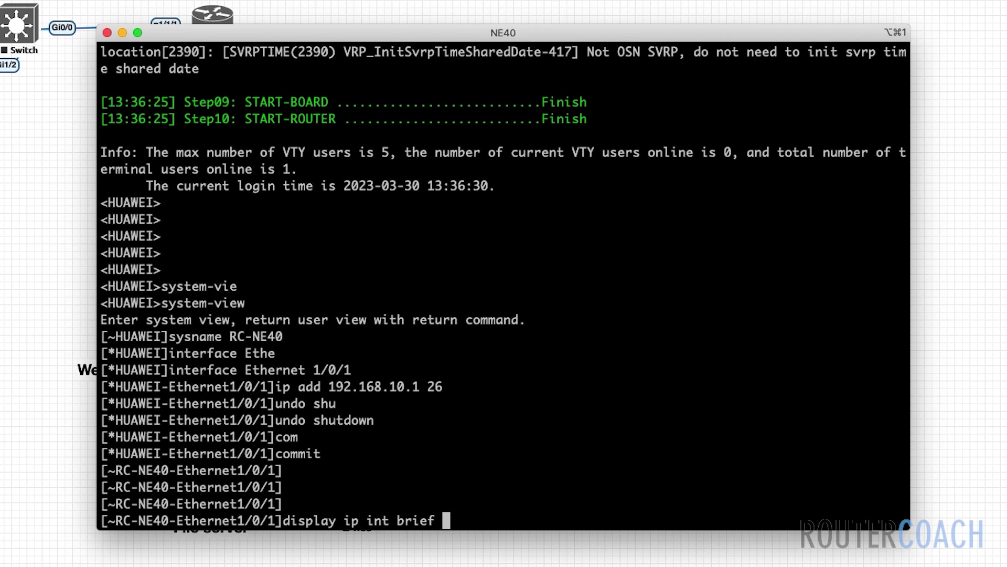
type("| ex unal")
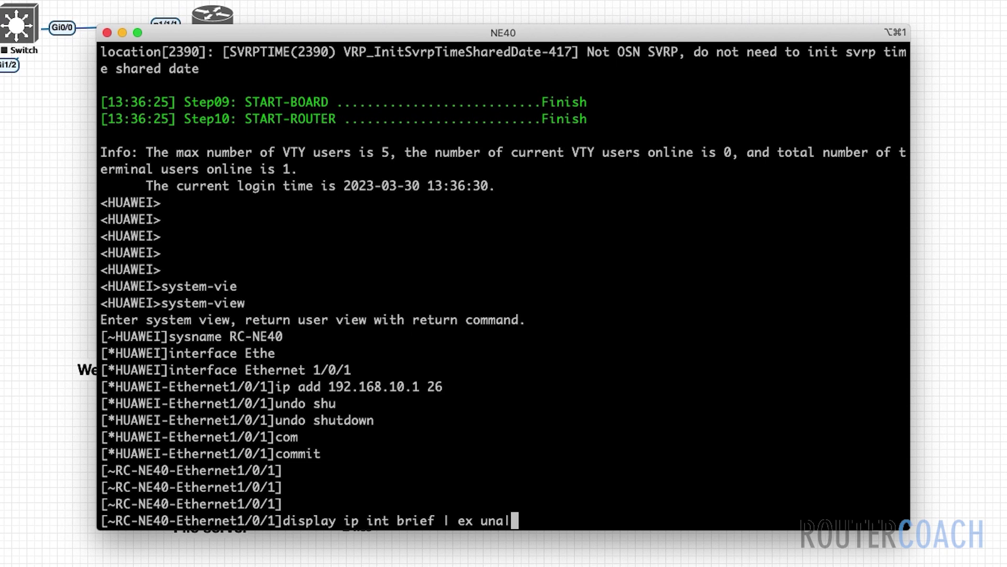
type("4094")
key("Return")
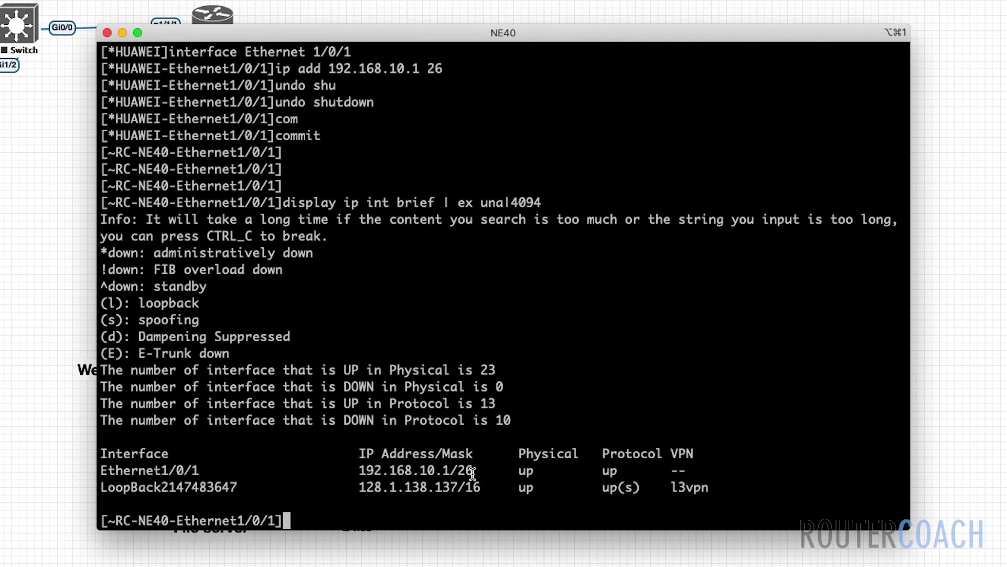
left_click_drag(358, 483, 468, 485)
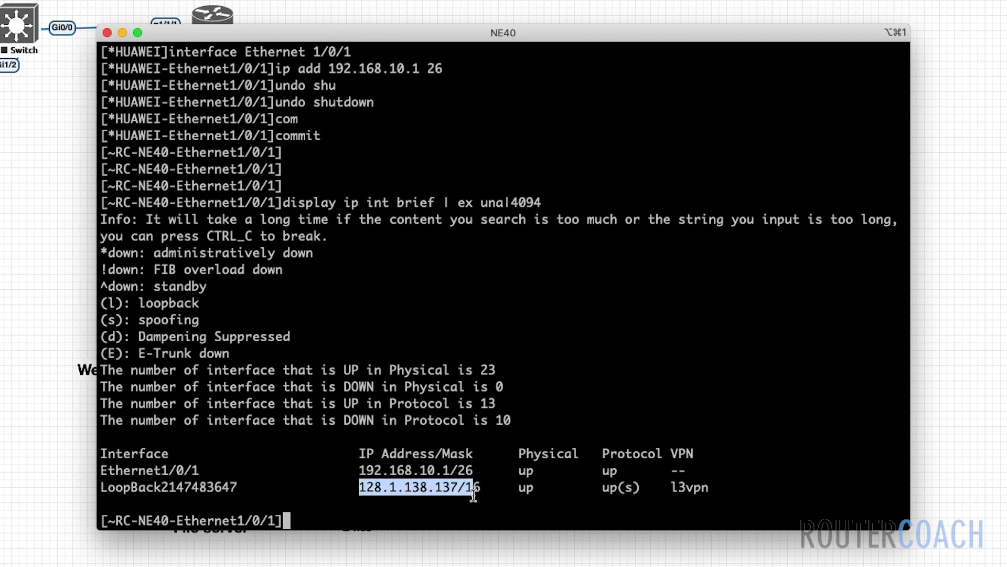
left_click(484, 507)
key("Return")
key("Return")
key("Return")
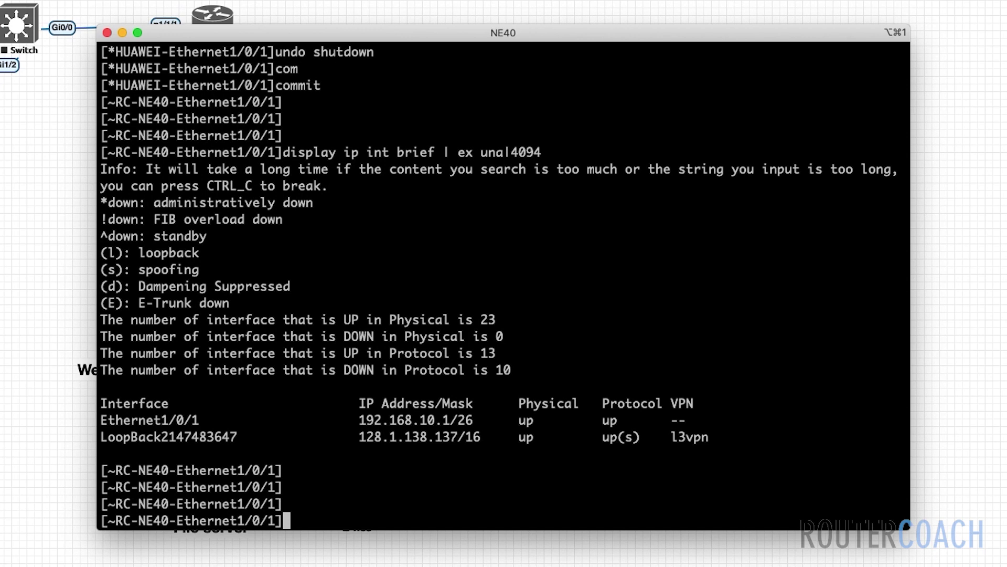
- Ping 192.168.10.2 from the router, then stop a mistyped ping to 192.168.10.23
type("ping 192.1")
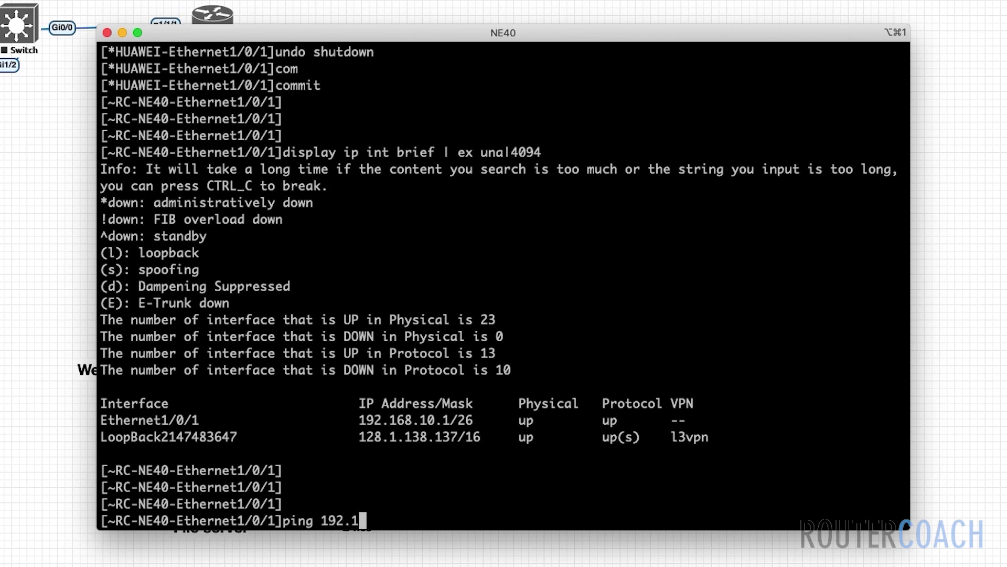
type("68.10.2")
key("Return")
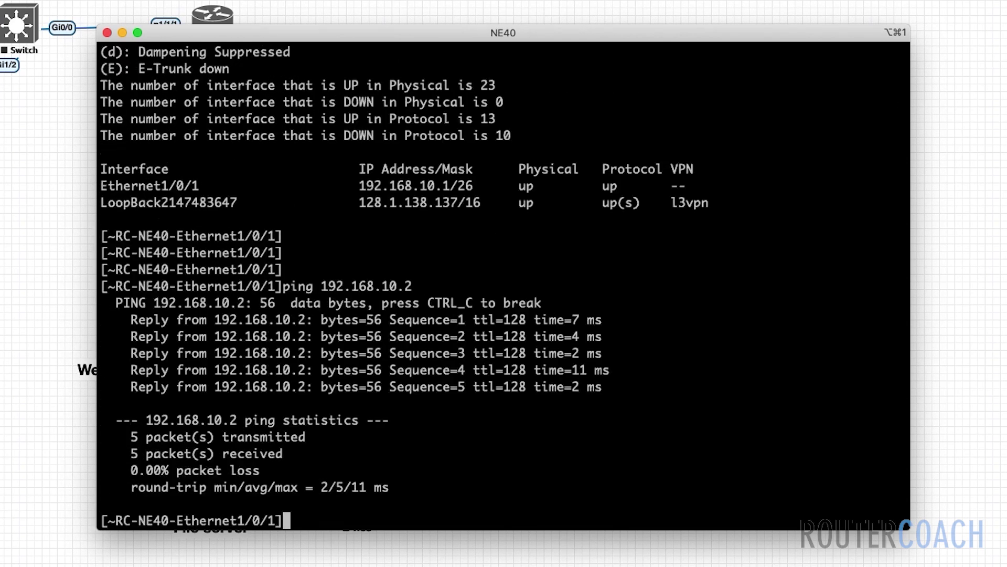
key("Up")
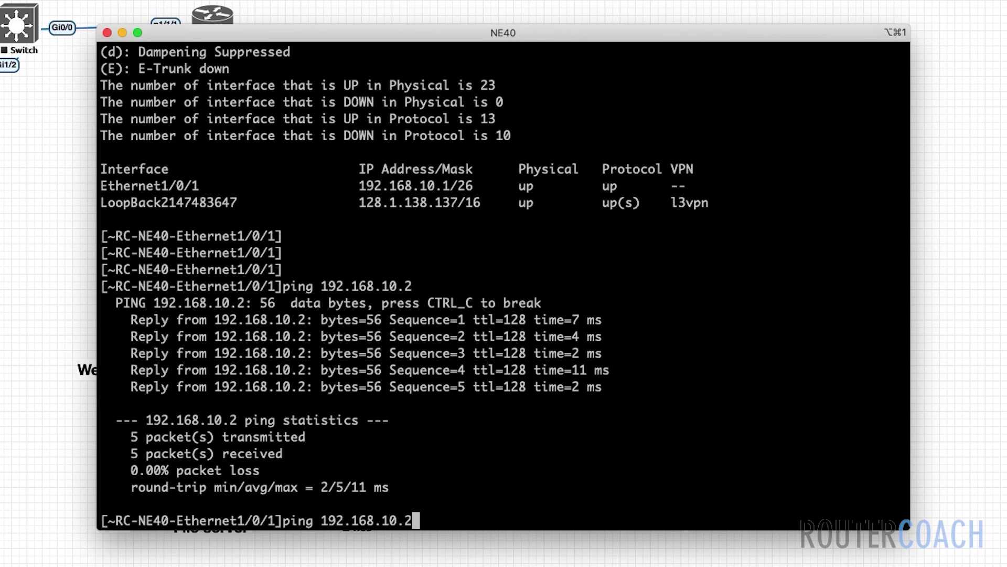
type("3")
key("ctrl+a")
key("Return")
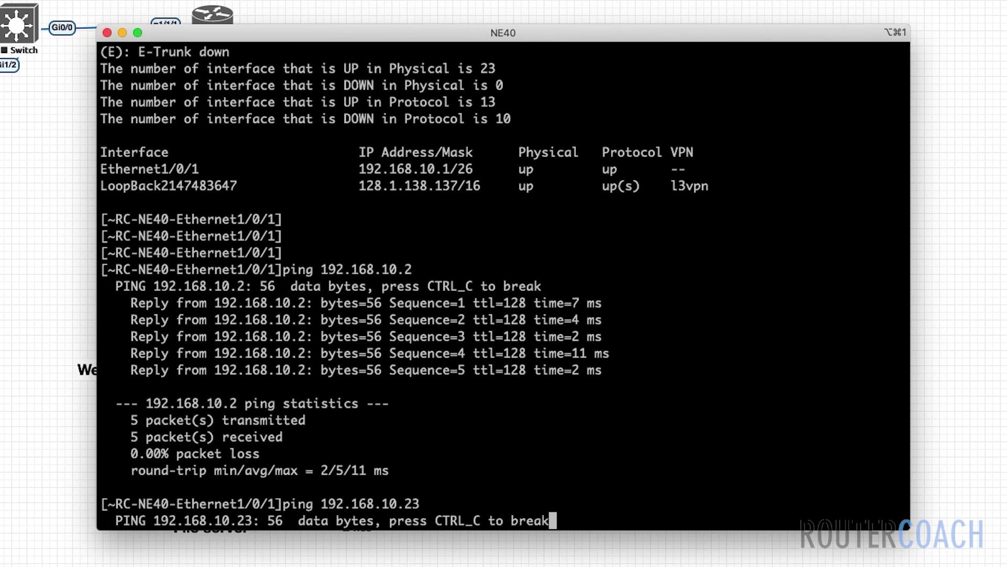
key("ctrl+c")
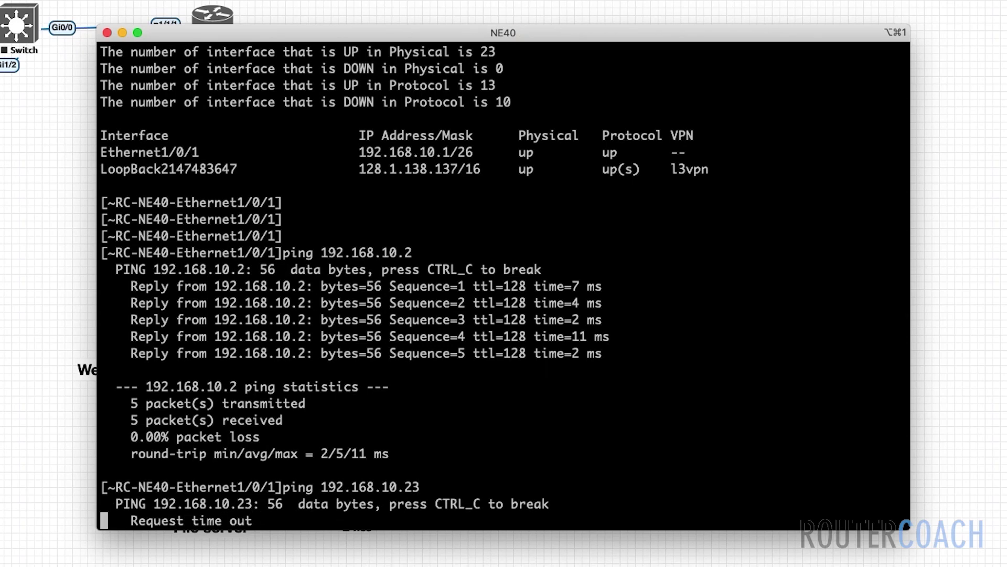
- Ping 192.168.10.3 and 192.168.10.4 from RC-NE40, getting 0% loss
key("Up")
key("BackSpace")
key("BackSpace")
type("3")
key("ctrl+a")
key("Return")
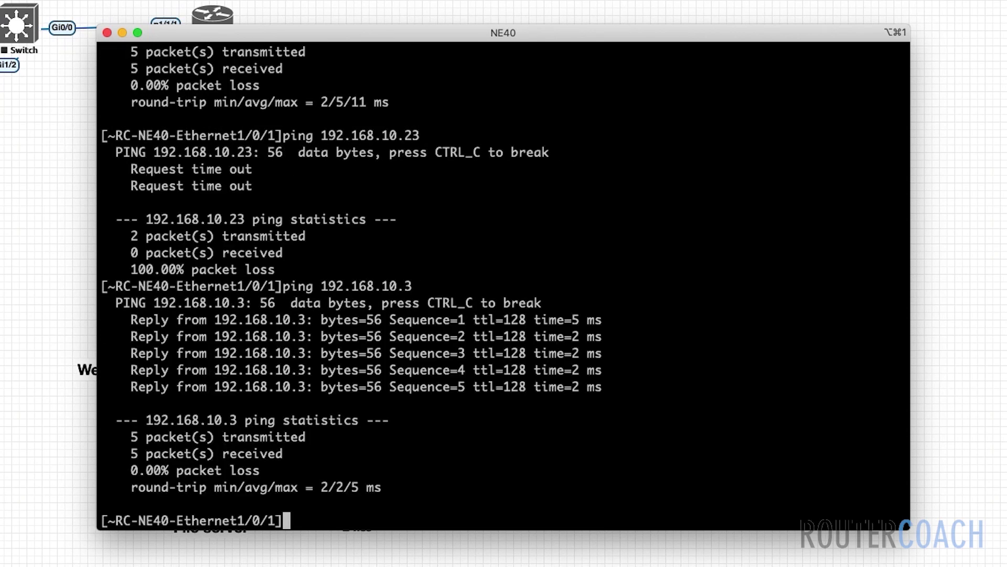
key("Up")
key("BackSpace")
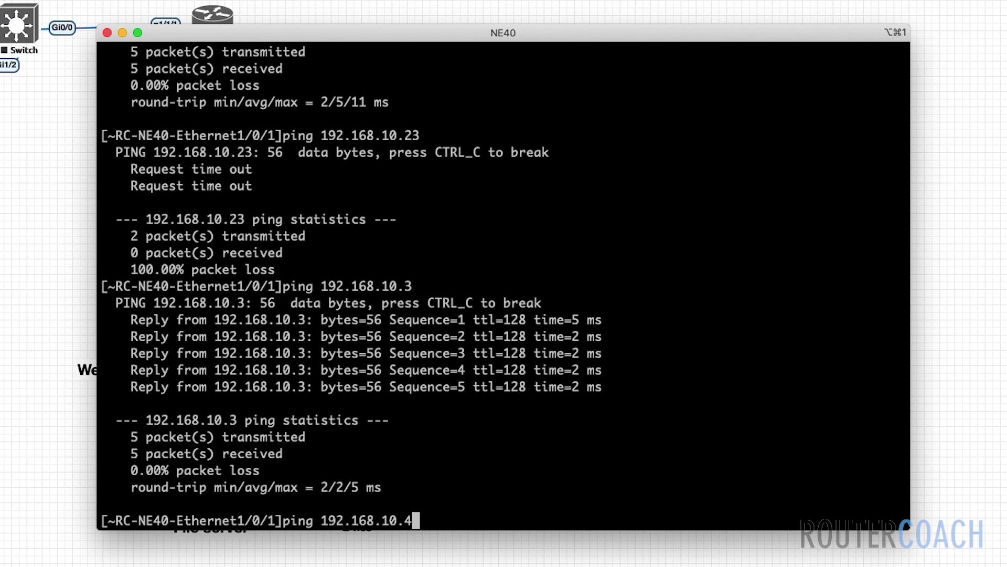
key("Return")
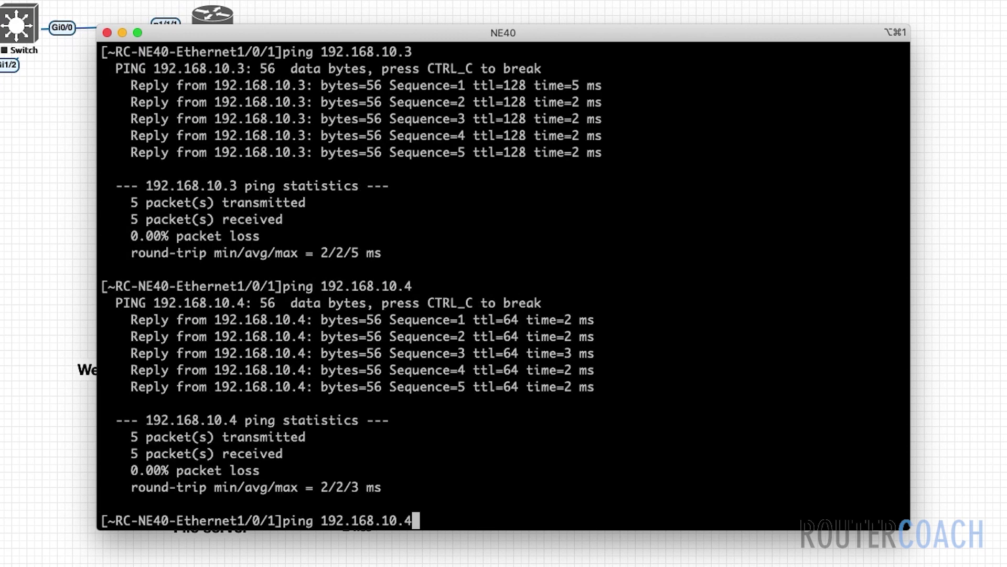
- Ping 192.168.10.5 from RC-NE40, which times out
key("BackSpace")
type("5")
key("Return")
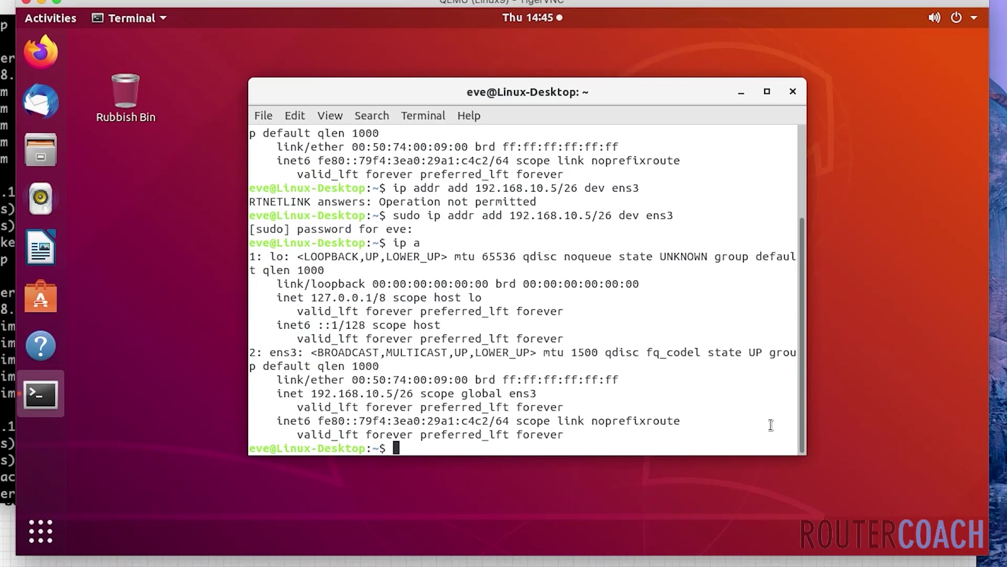
- Switch to a root shell on the Linux desktop and list its current interfaces
type("sudo -s")
key("Return")
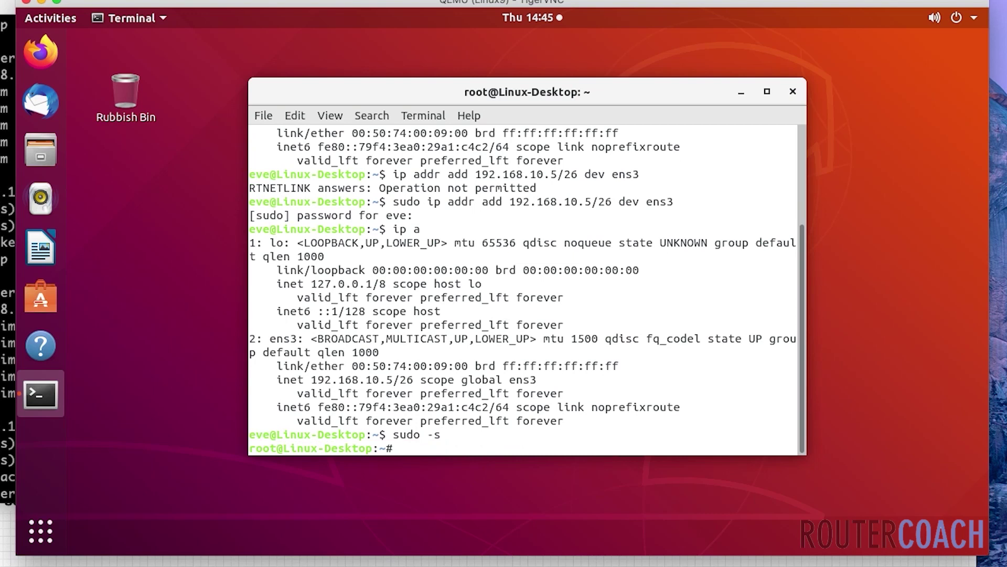
type("ip a")
key("Return")
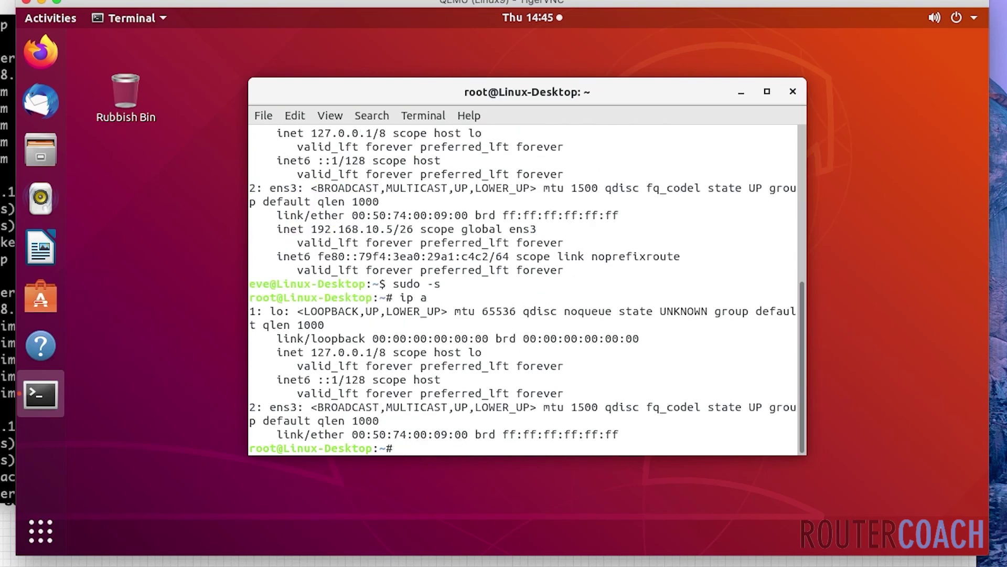
key("Return")
key("Return")
key("Return")
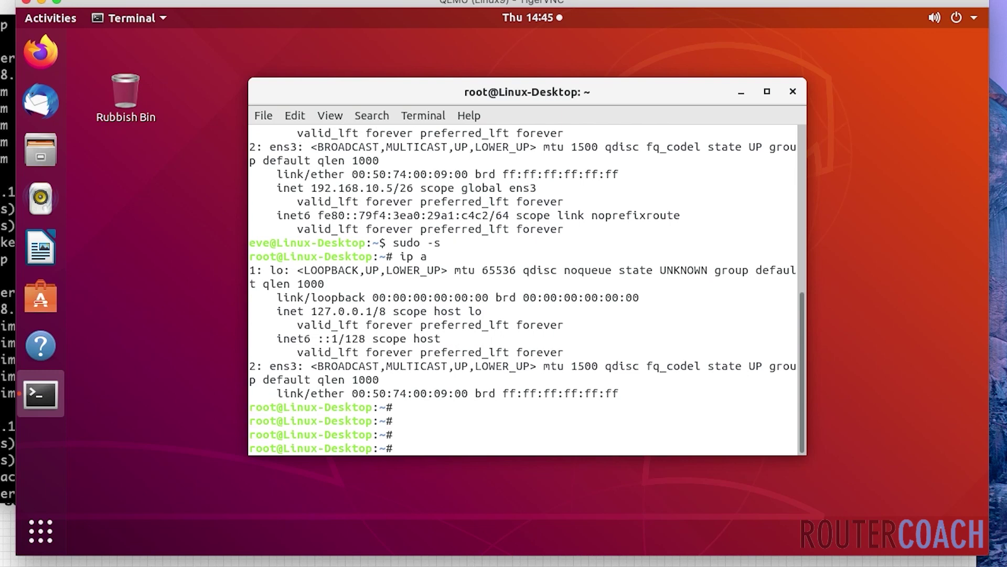
- Assign 192.168.10.5/26 to ens3 and add a default route via 192.168.10.1
type("ip addr add 192.168.")
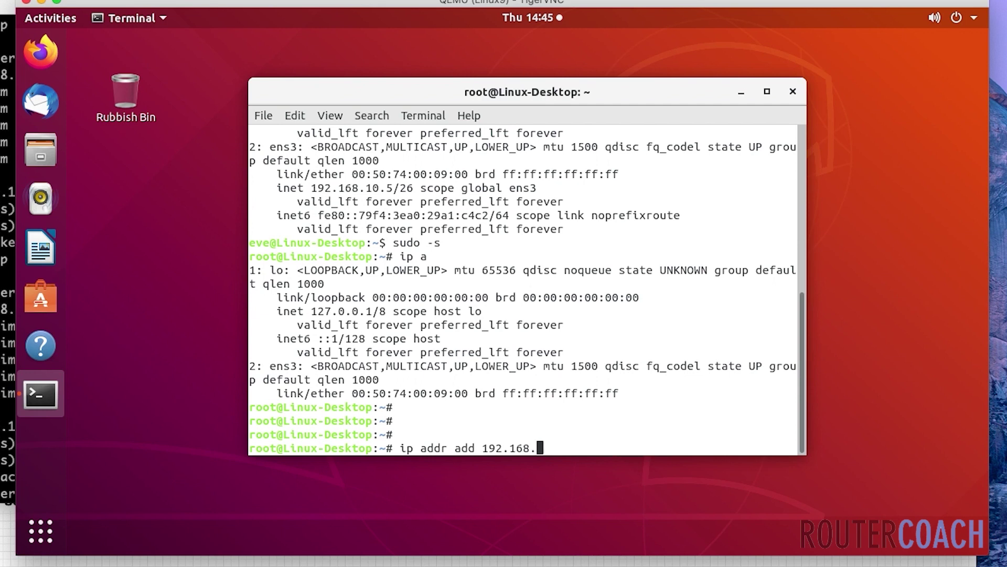
type("10.5/26 dev e")
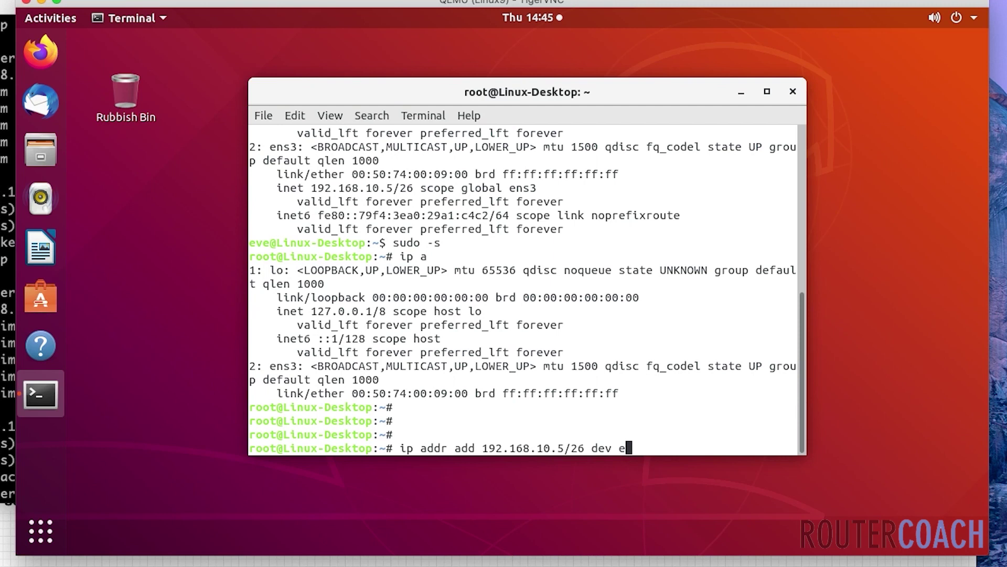
type("ns3")
key("Return")
type("ip rout")
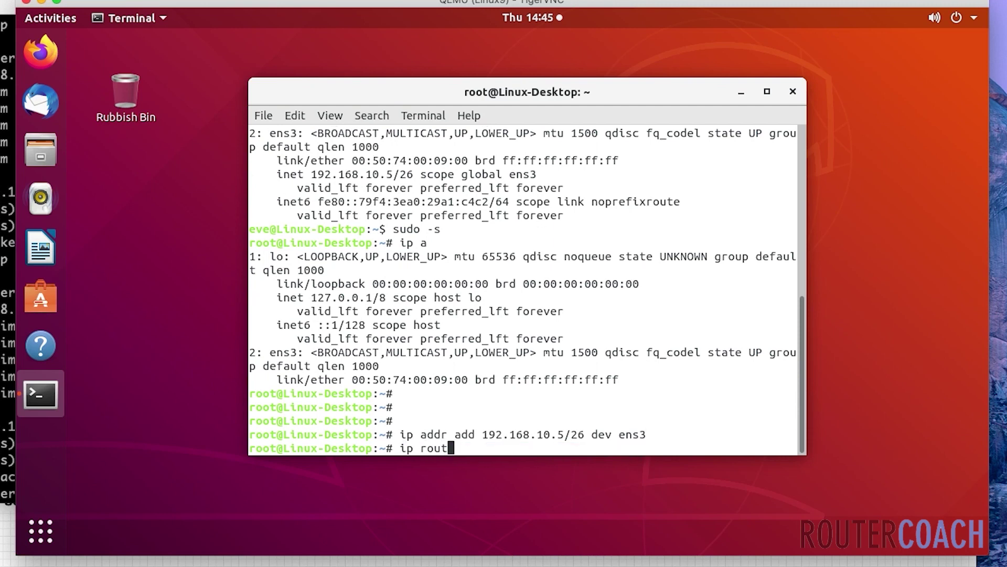
type("e ")
type("add def")
key("BackSpace")
key("BackSpace")
key("BackSpace")
type("192.168.10")
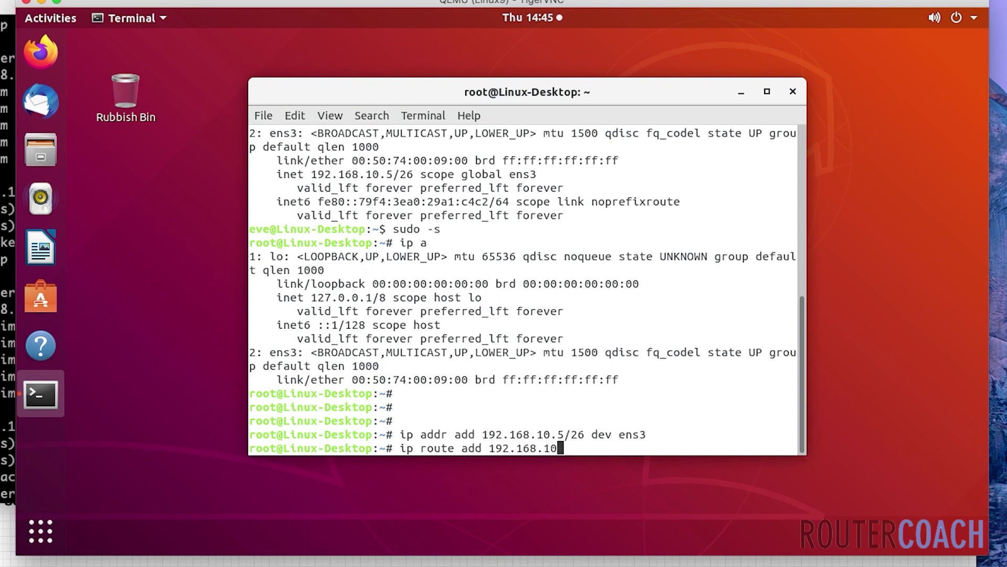
type(".1 via")
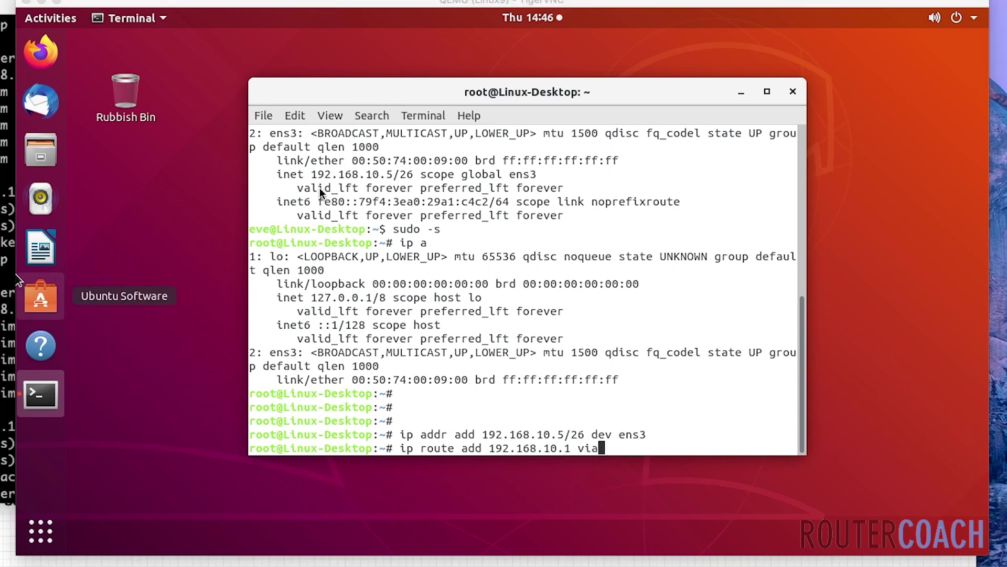
key("BackSpace")
key("BackSpace")
key("BackSpace")
key("BackSpace")
key("BackSpace")
key("BackSpace")
key("BackSpace")
key("BackSpace")
key("BackSpace")
key("BackSpace")
key("BackSpace")
key("BackSpace")
key("BackSpace")
key("BackSpace")
key("BackSpace")
key("BackSpace")
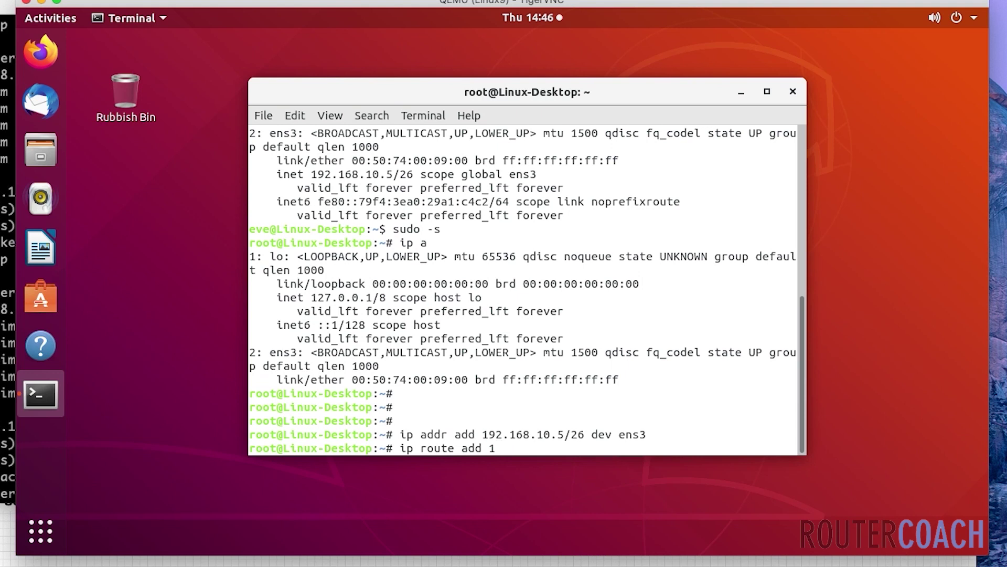
type("default via 192")
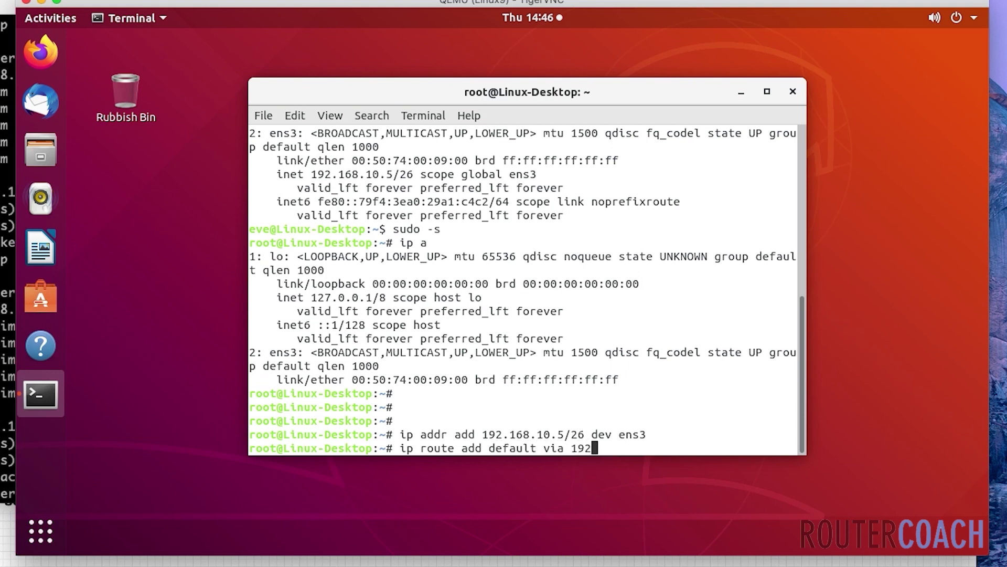
type(".168.10.1 dev ens3")
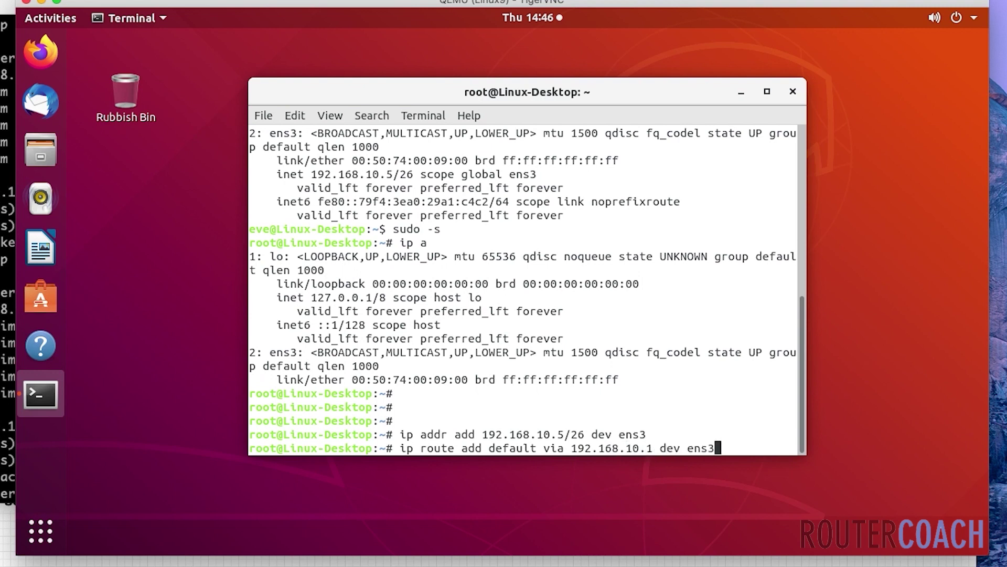
key("Return")
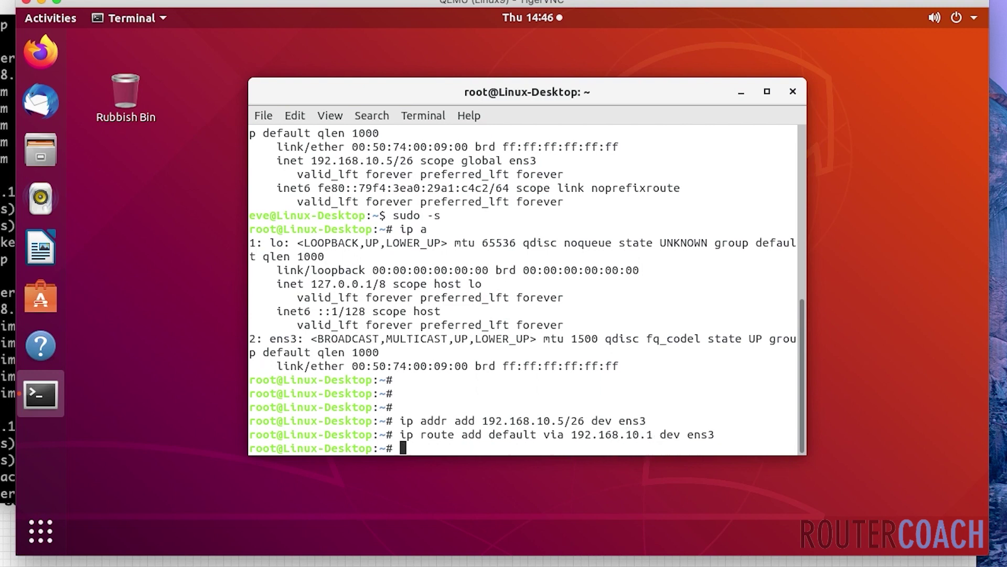
- Confirm ens3's new 192.168.10.5/26 address with ip a
key("Return")
key("Return")
type("ip a")
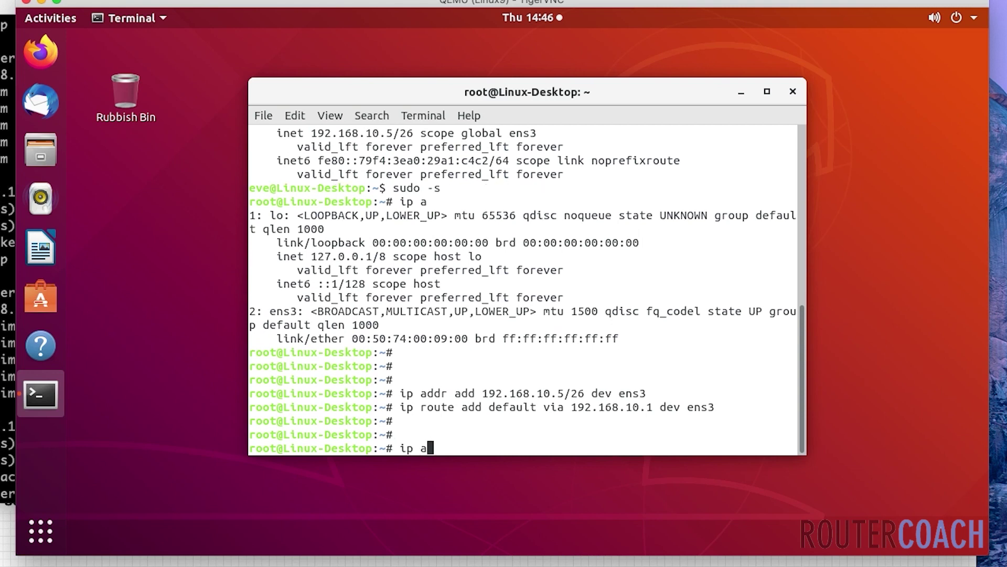
key("Return")
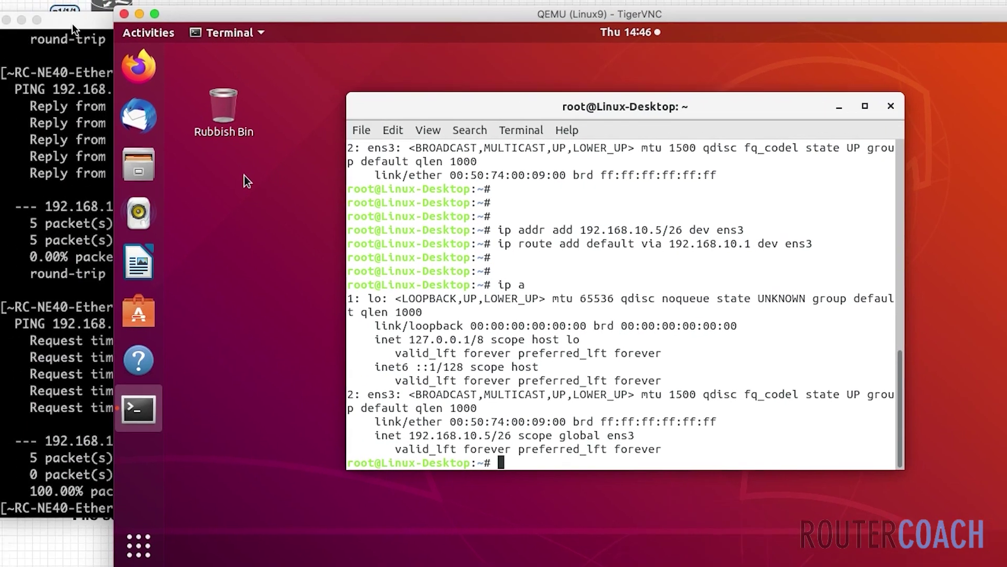
left_click(72, 23)
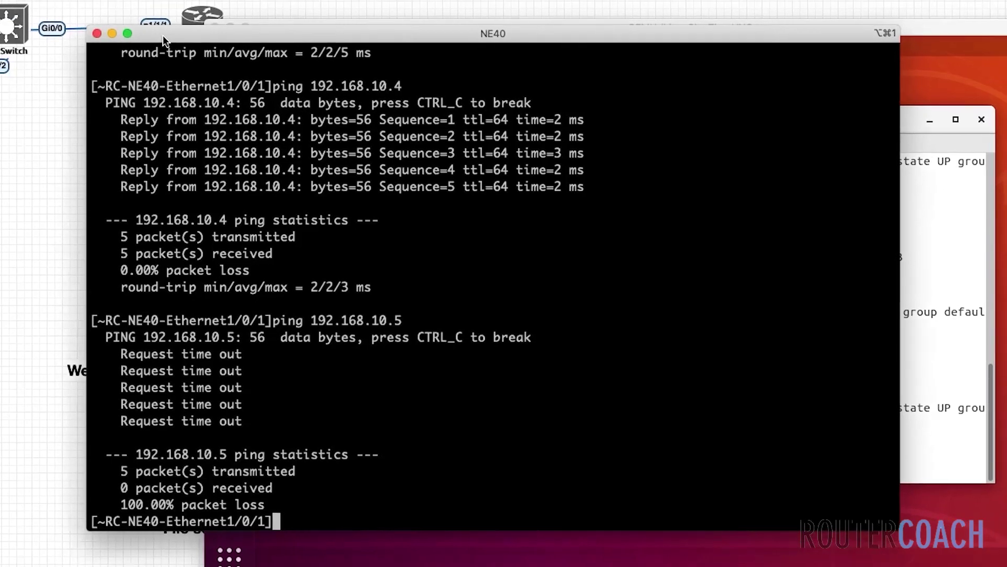
- Rerun the ping from RC-NE40 to 192.168.10.5, which now gets replies
key("Up")
key("ctrl+a")
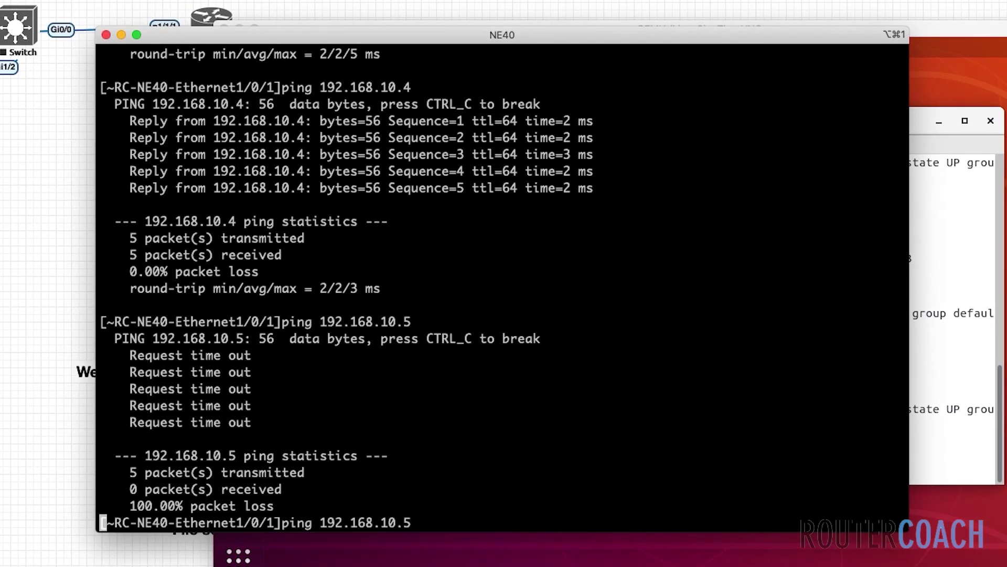
key("Return")
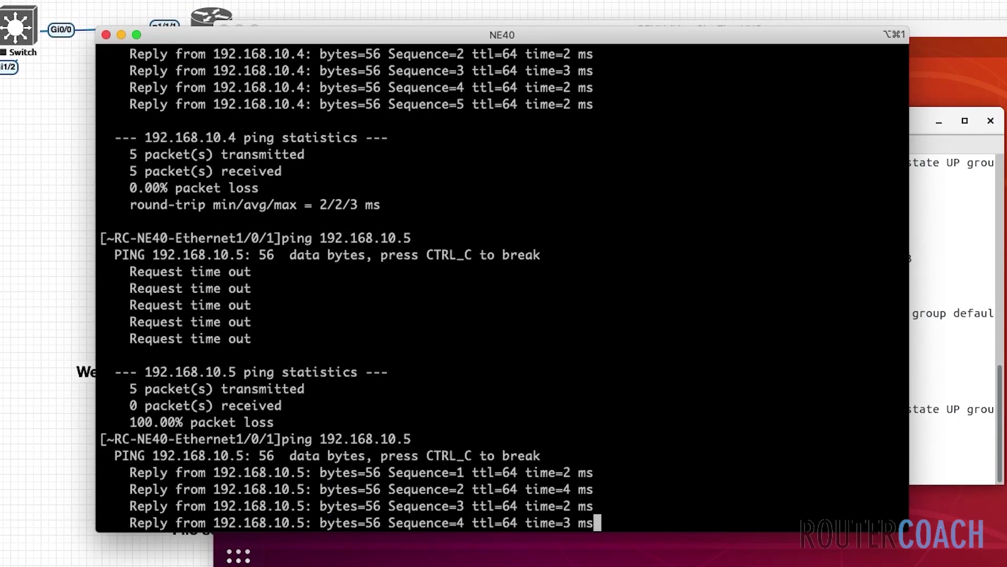